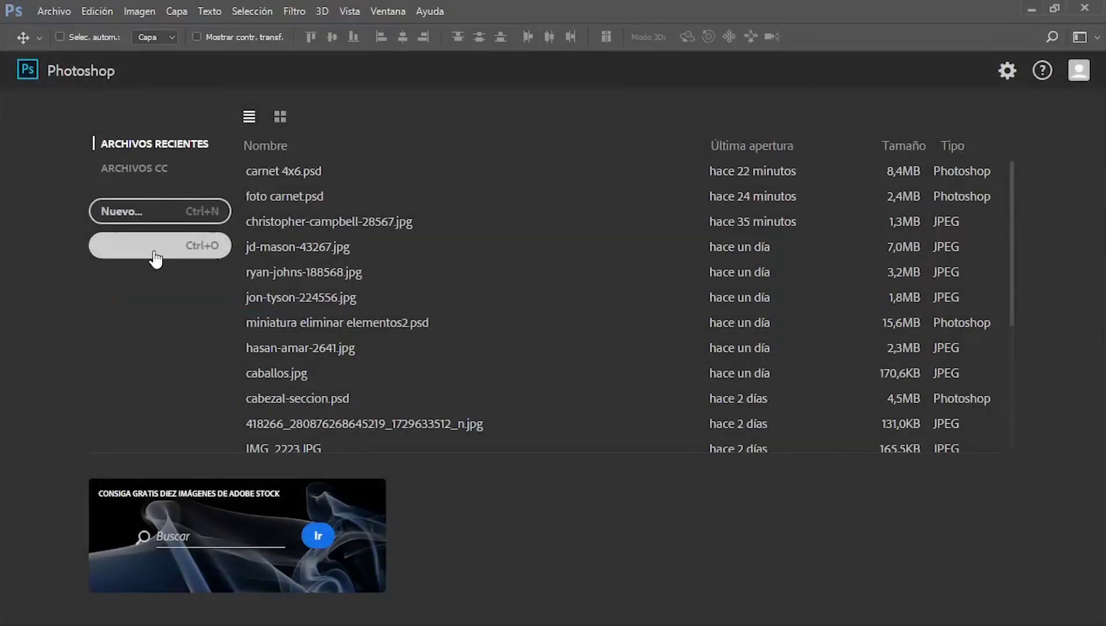
Create a new white document 4 cm wide and 4 cm high at 300 pixels per inch
click(155, 212)
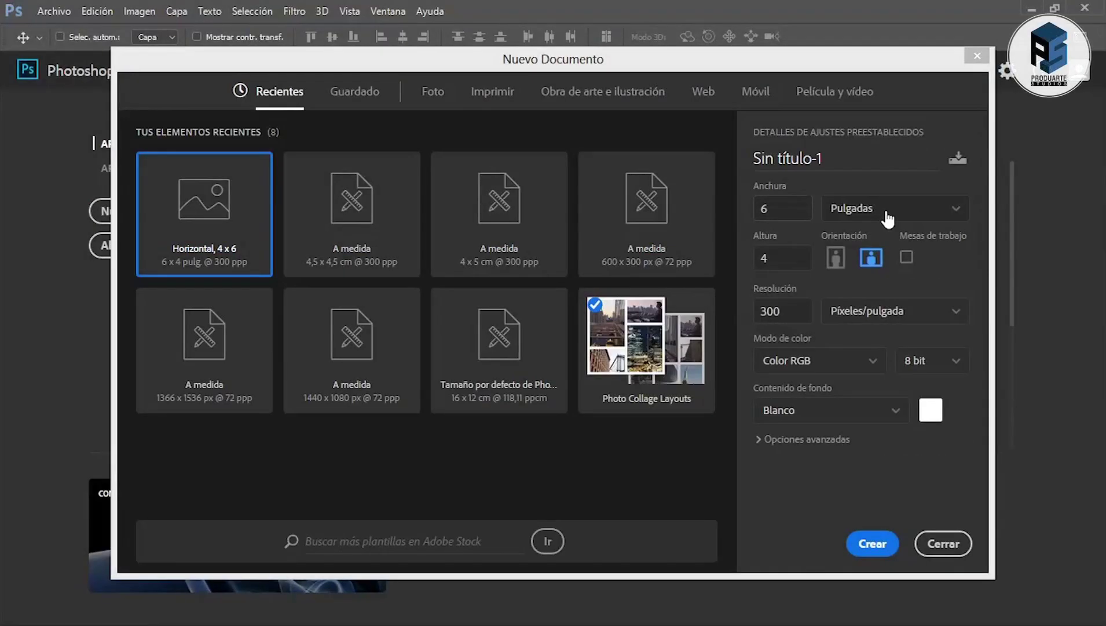
click(888, 219)
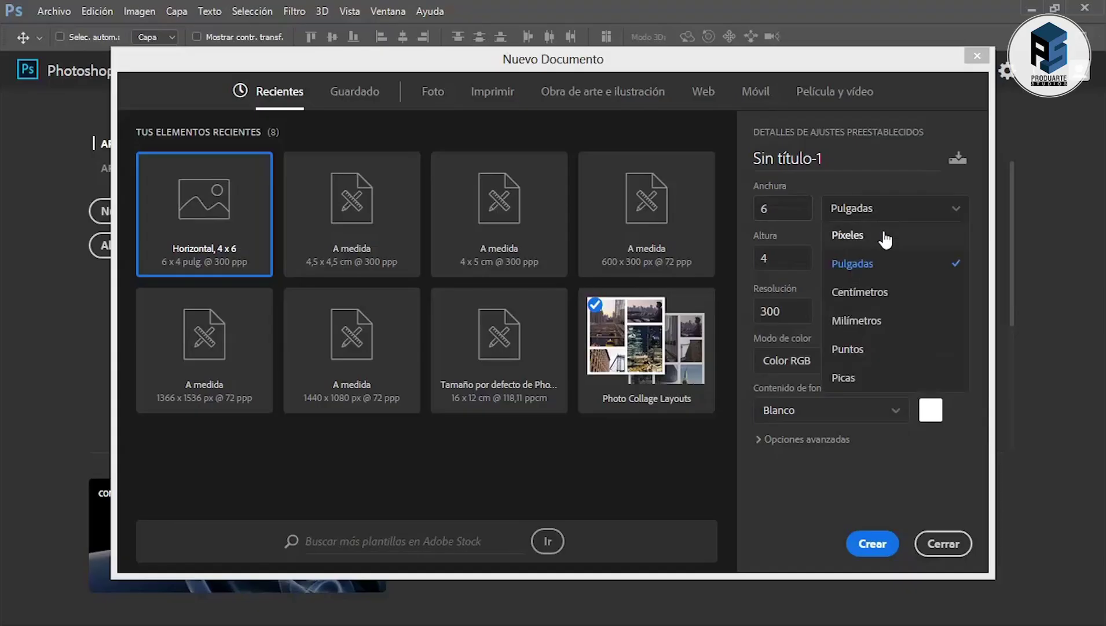
click(881, 290)
drag(802, 209, 739, 216)
text(4)
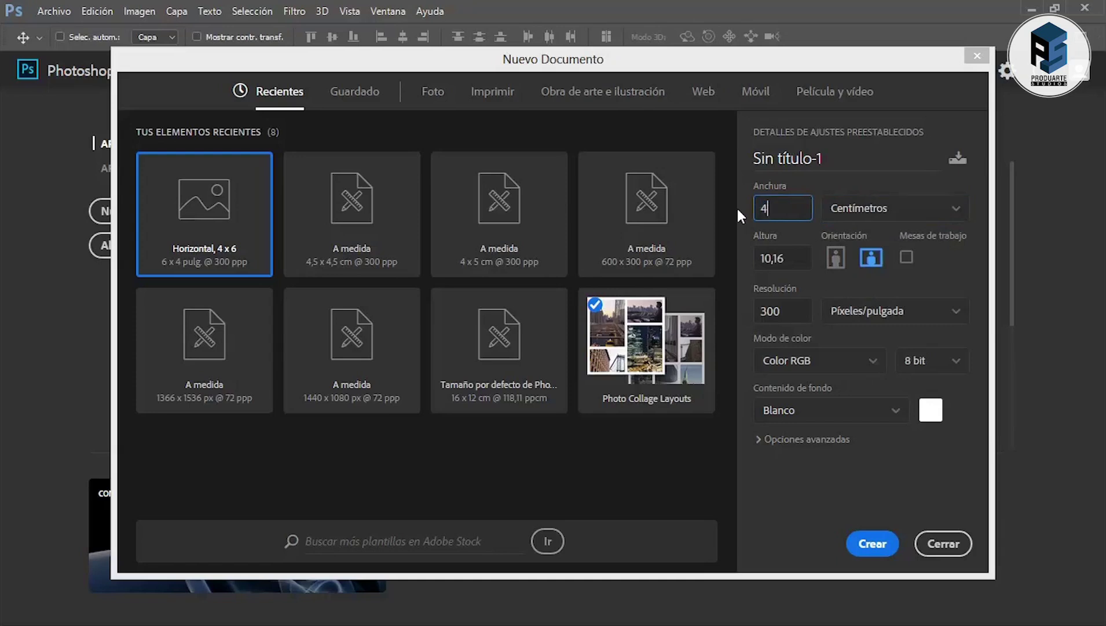
drag(802, 259, 738, 254)
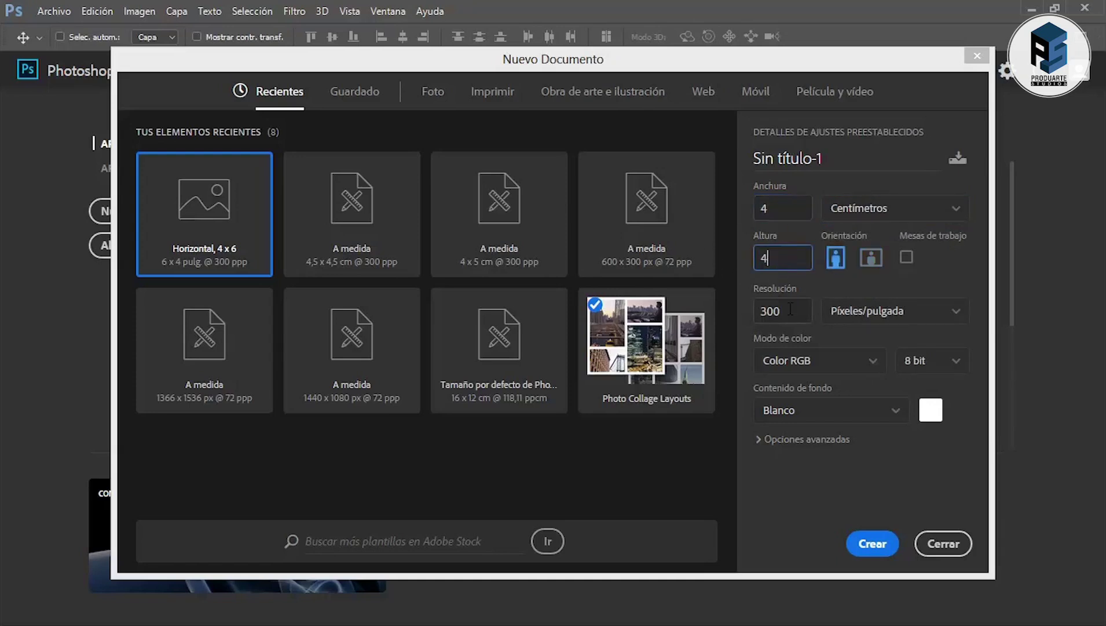
drag(790, 309, 632, 307)
text(30)
click(886, 542)
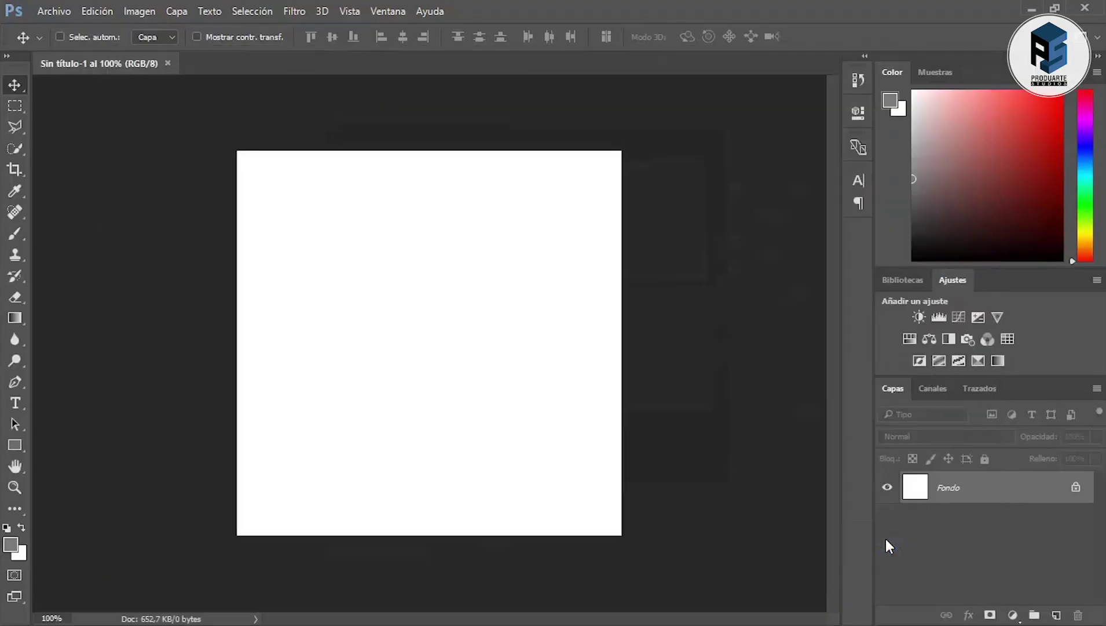
Open the woman's portrait photo from the Foto Carnet folder
click(58, 11)
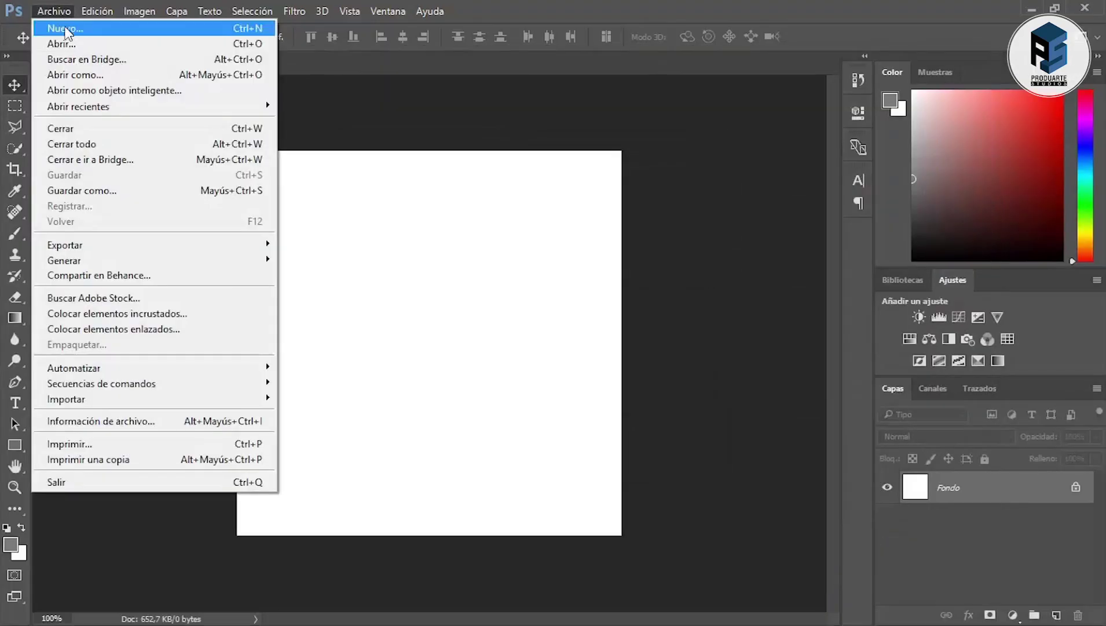
click(69, 45)
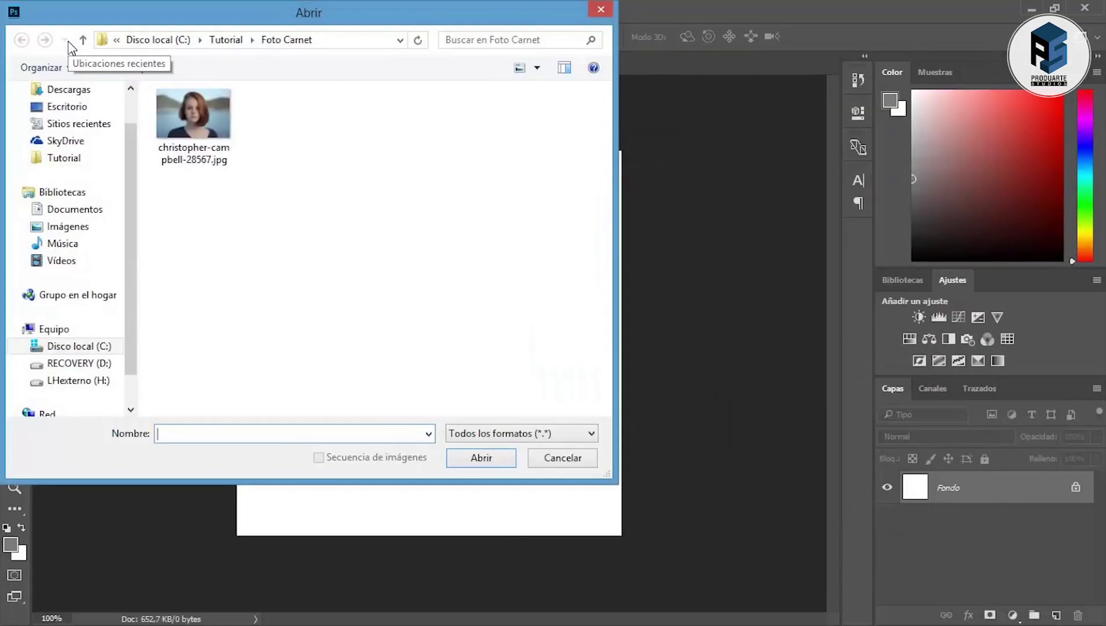
click(197, 122)
click(479, 457)
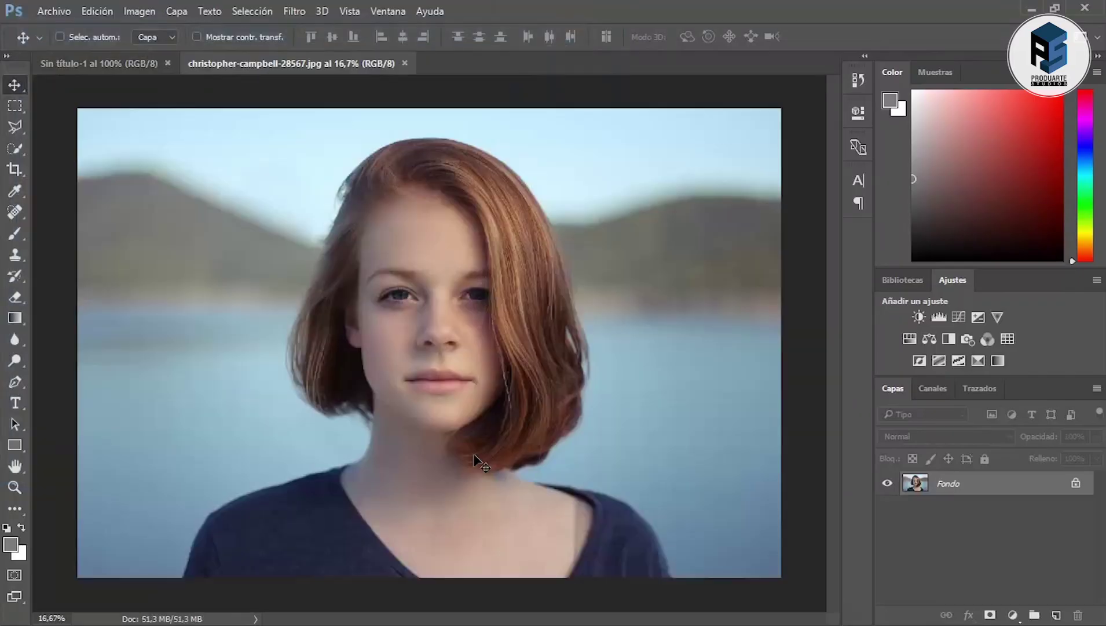
Copy a rectangular selection around the woman and paste it into the blank Sin título-1 document
click(15, 105)
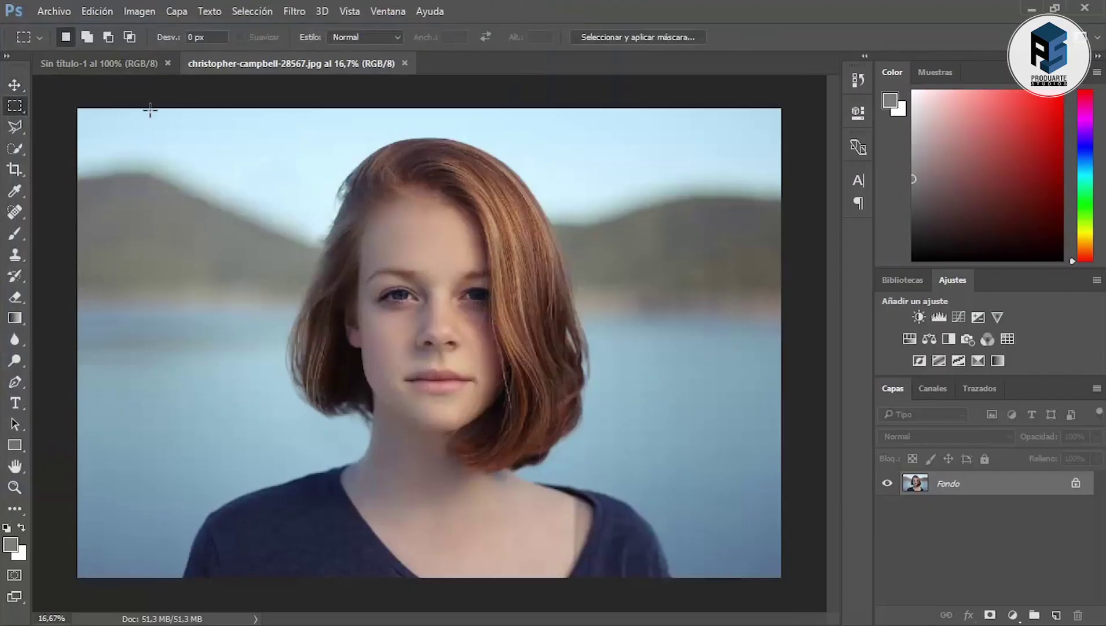
drag(145, 109, 689, 603)
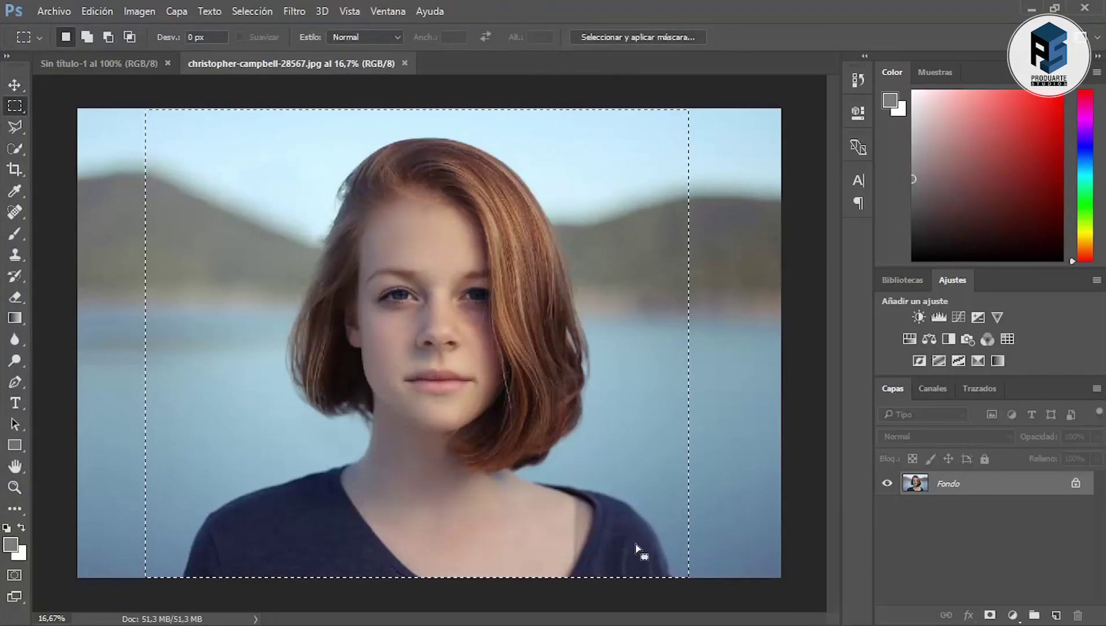
click(97, 11)
click(154, 122)
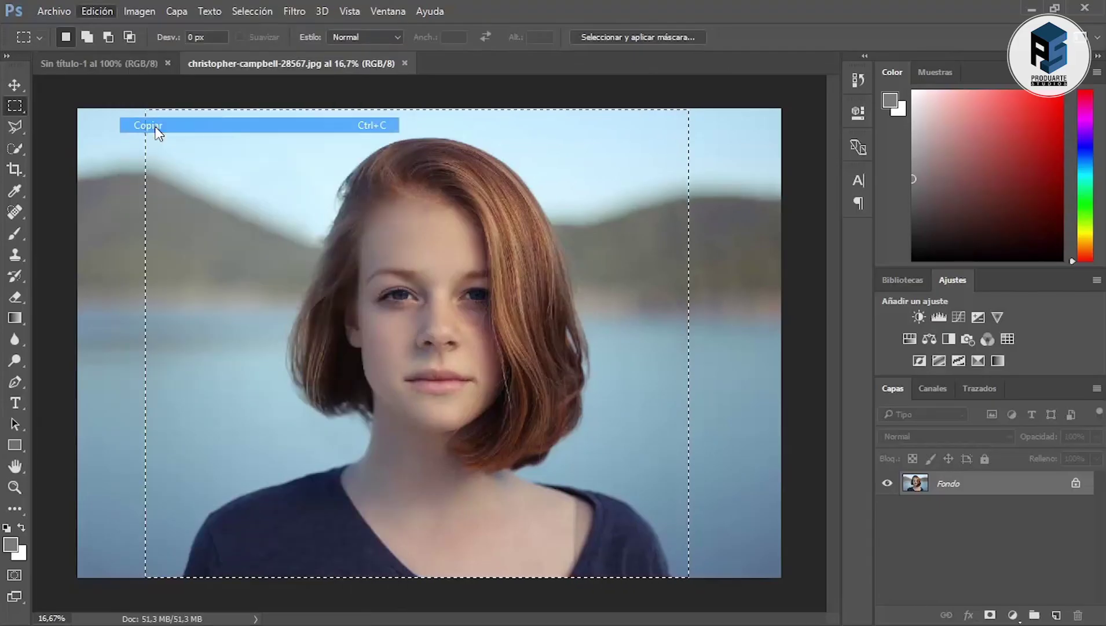
click(146, 66)
click(97, 11)
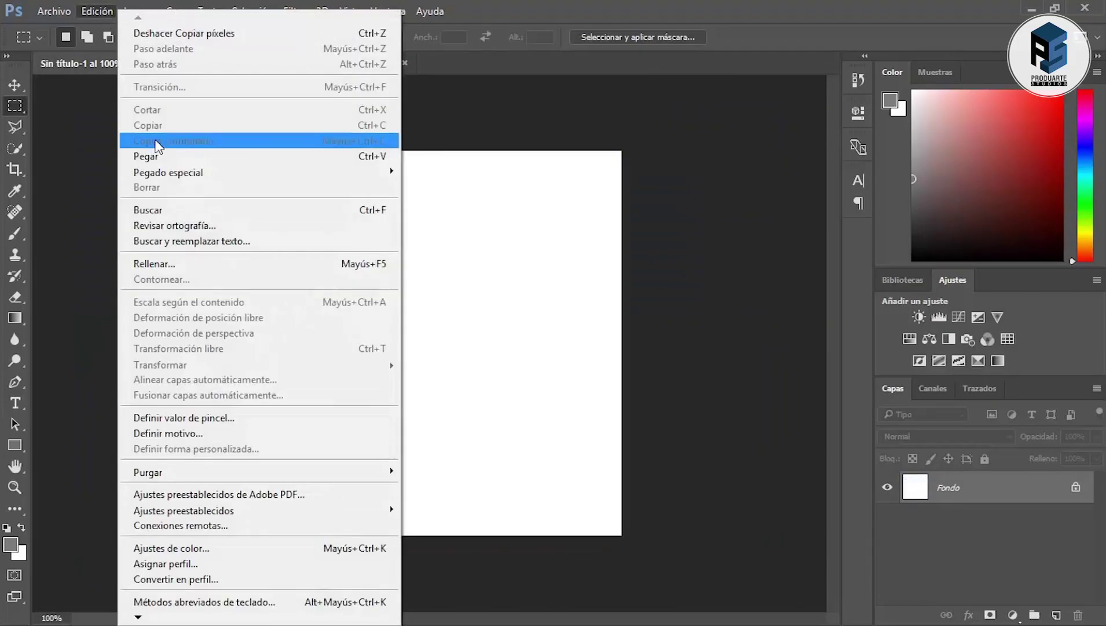
click(157, 152)
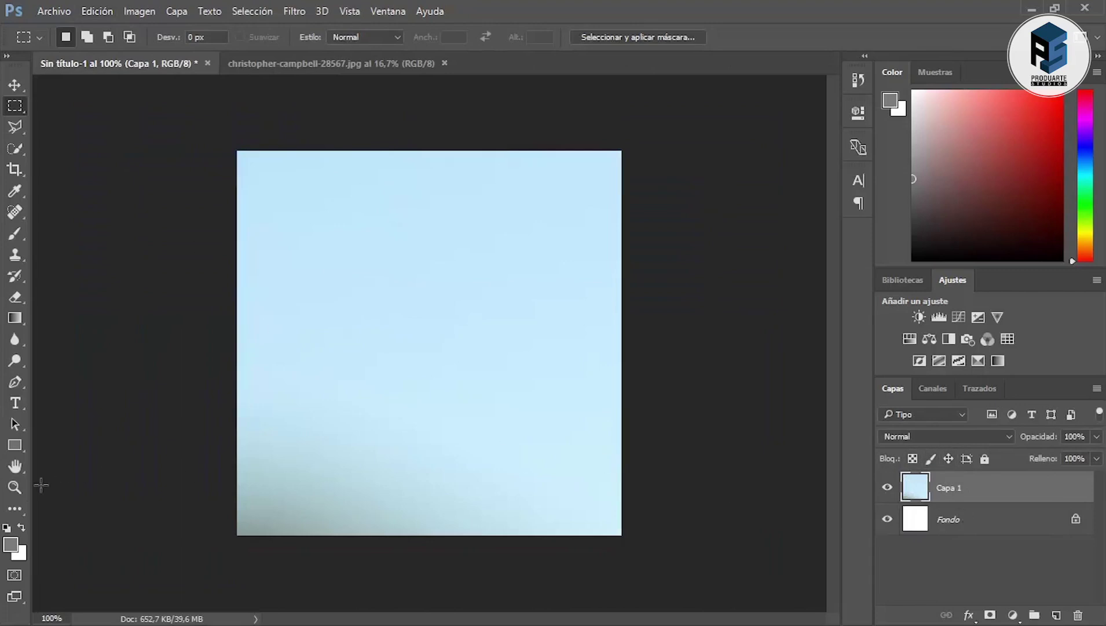
Zoom out to 50% and scale the pasted portrait down to fit the 4 × 4 cm canvas
click(22, 490)
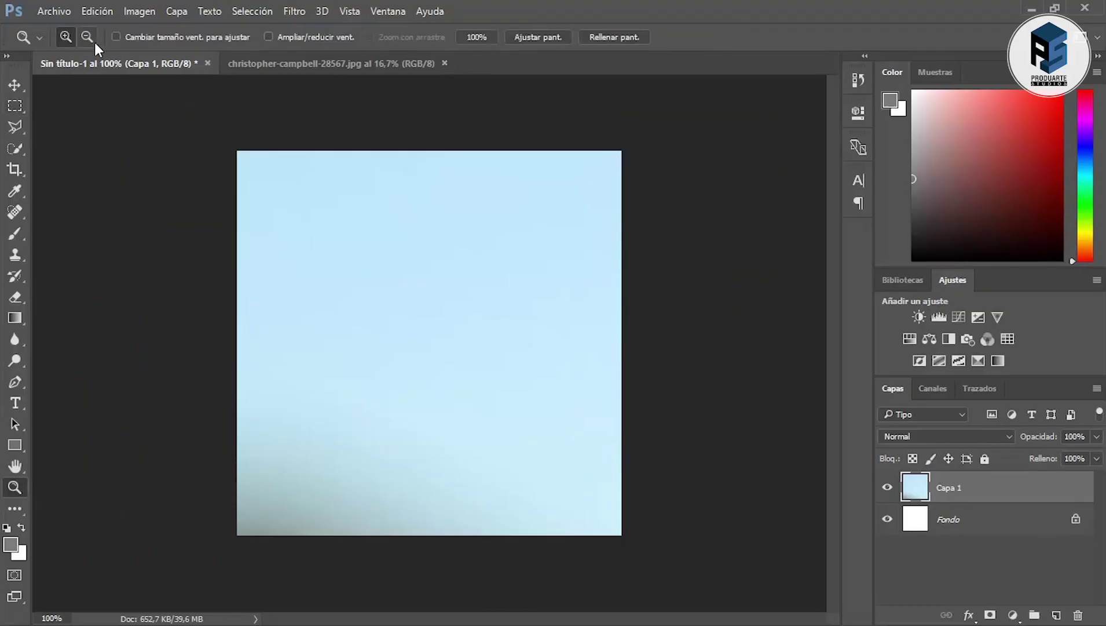
click(464, 388)
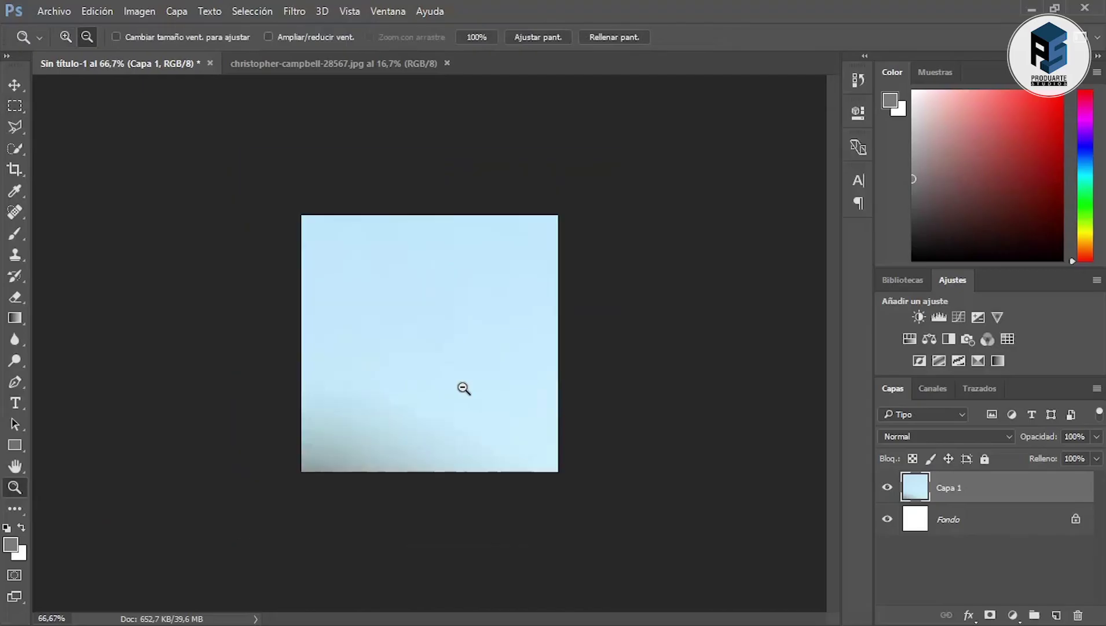
click(464, 388)
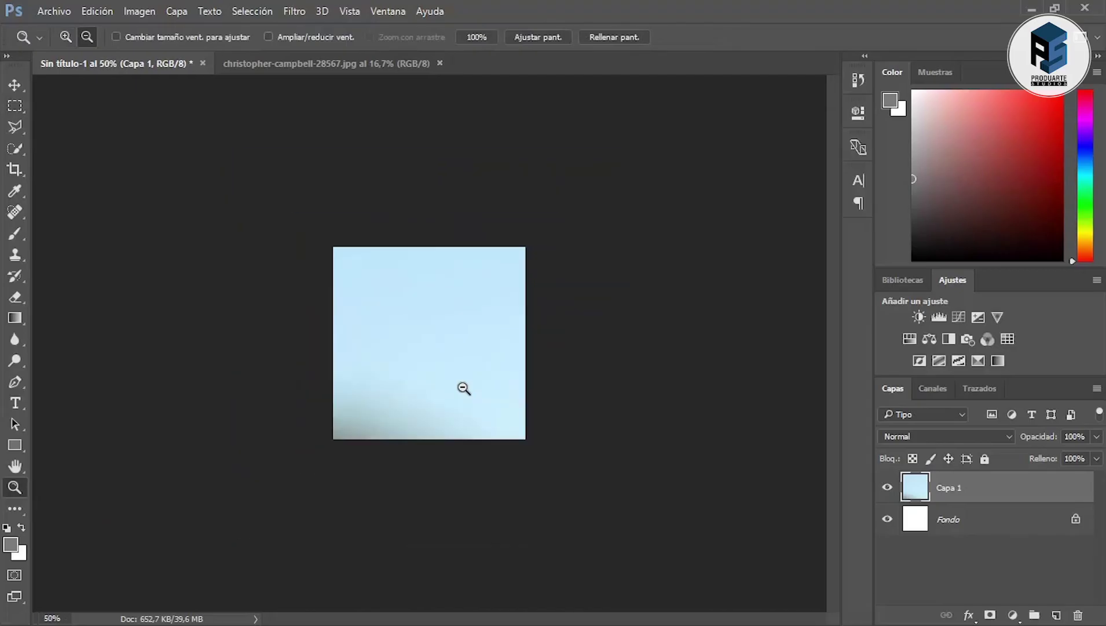
click(15, 85)
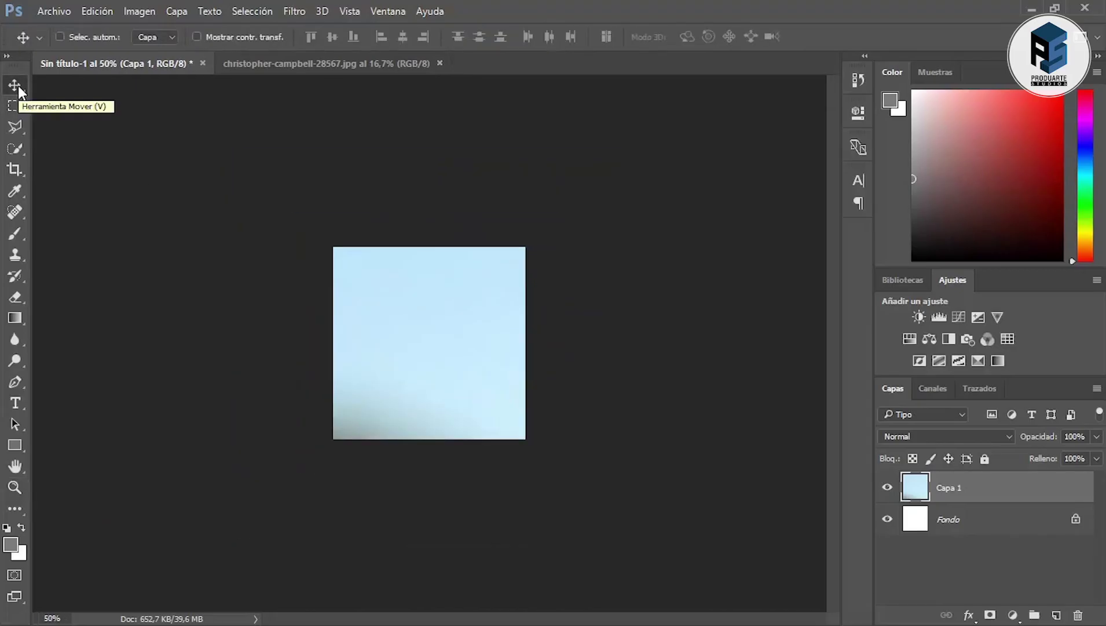
key(ctrl+t)
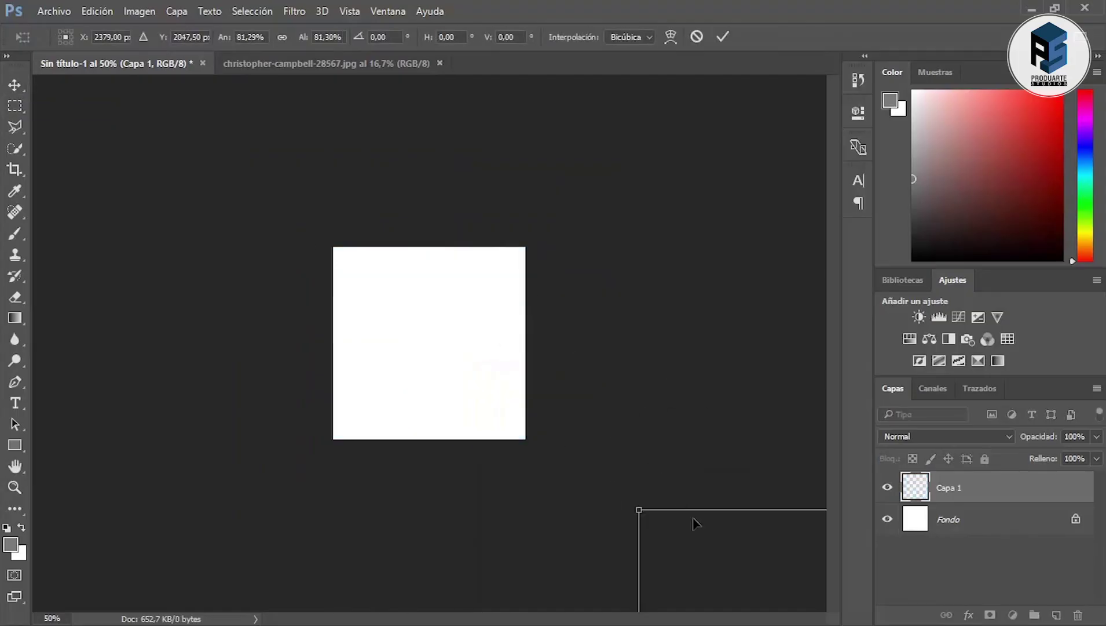
mouse_move(334, 246)
mouse_down()
mouse_move(262, 176)
mouse_move(361, 270)
mouse_up()
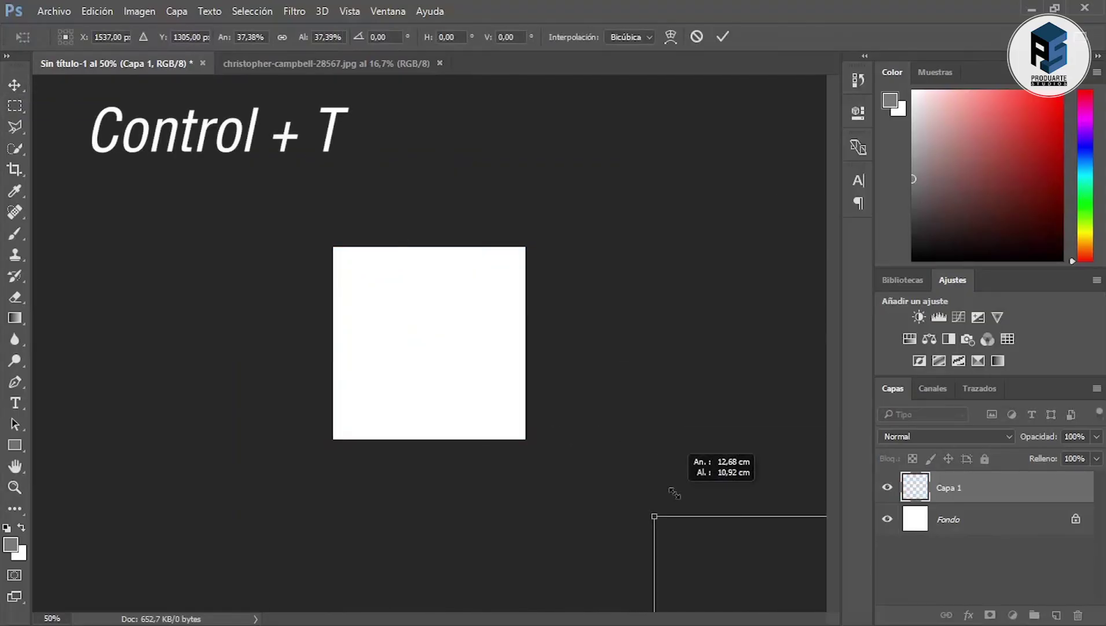
mouse_move(535, 439)
mouse_down()
mouse_move(543, 446)
mouse_move(526, 427)
mouse_up()
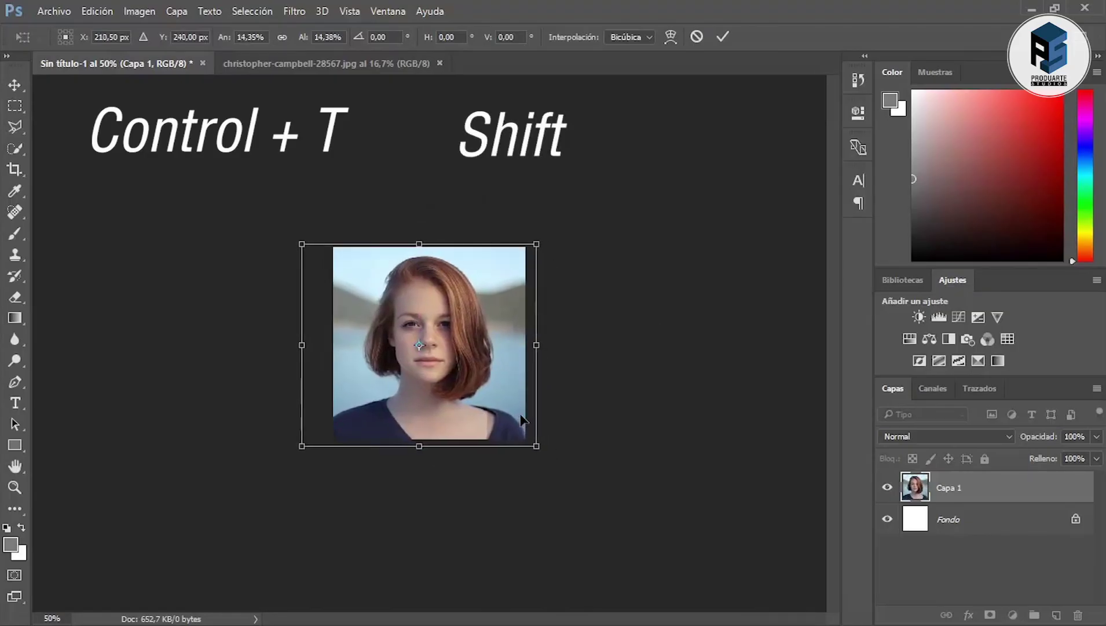
key(Return)
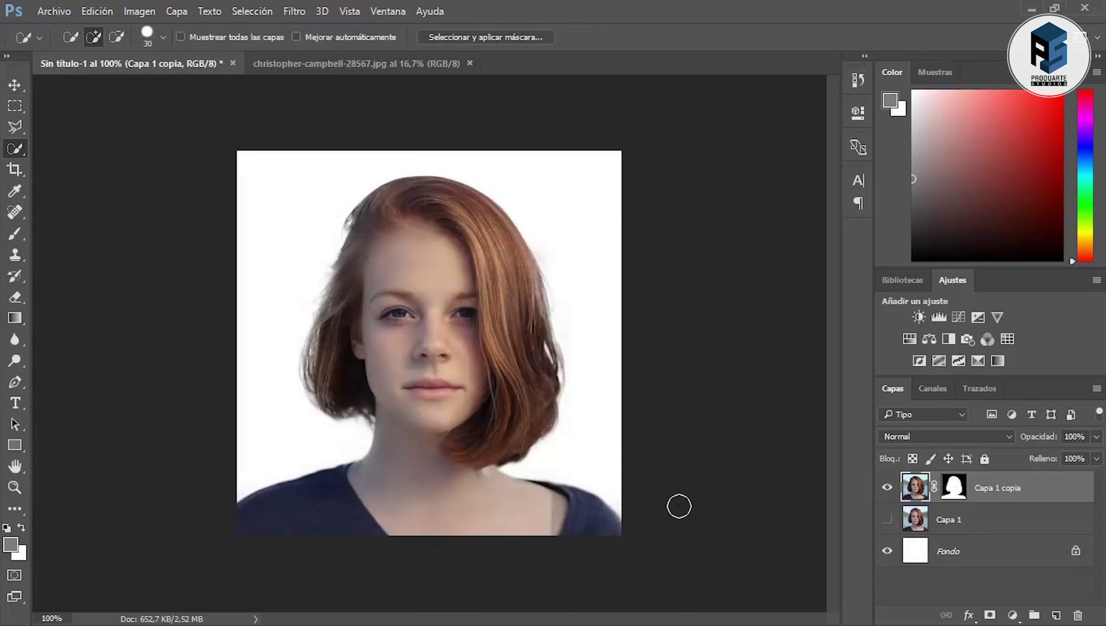
Draw a rectangle over the portrait with no fill and a 2 px outline
click(14, 84)
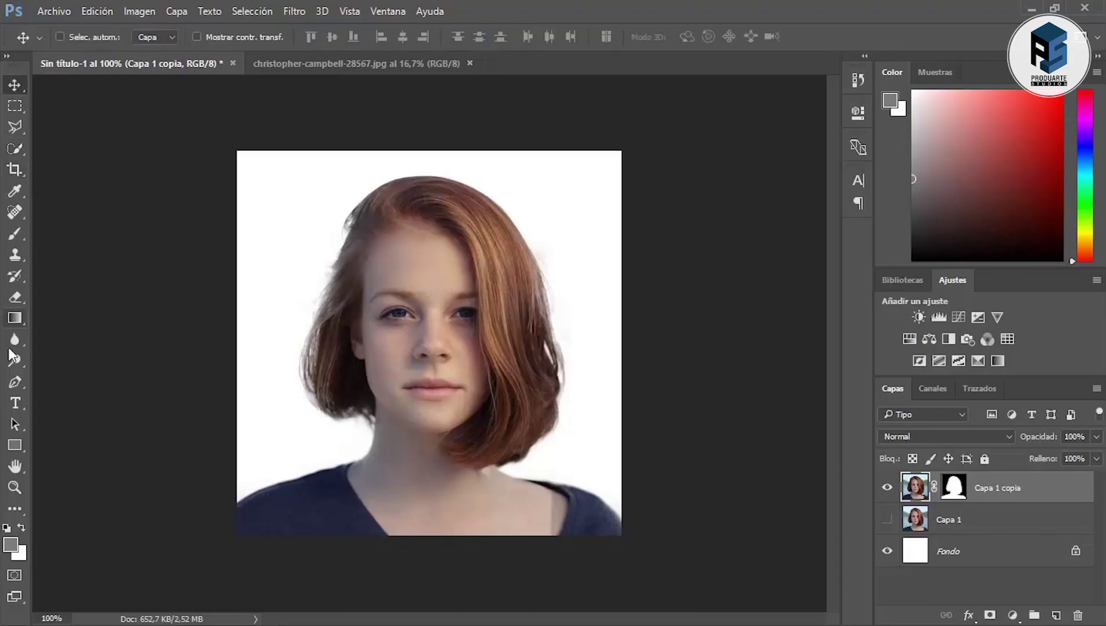
click(14, 444)
drag(277, 253, 429, 368)
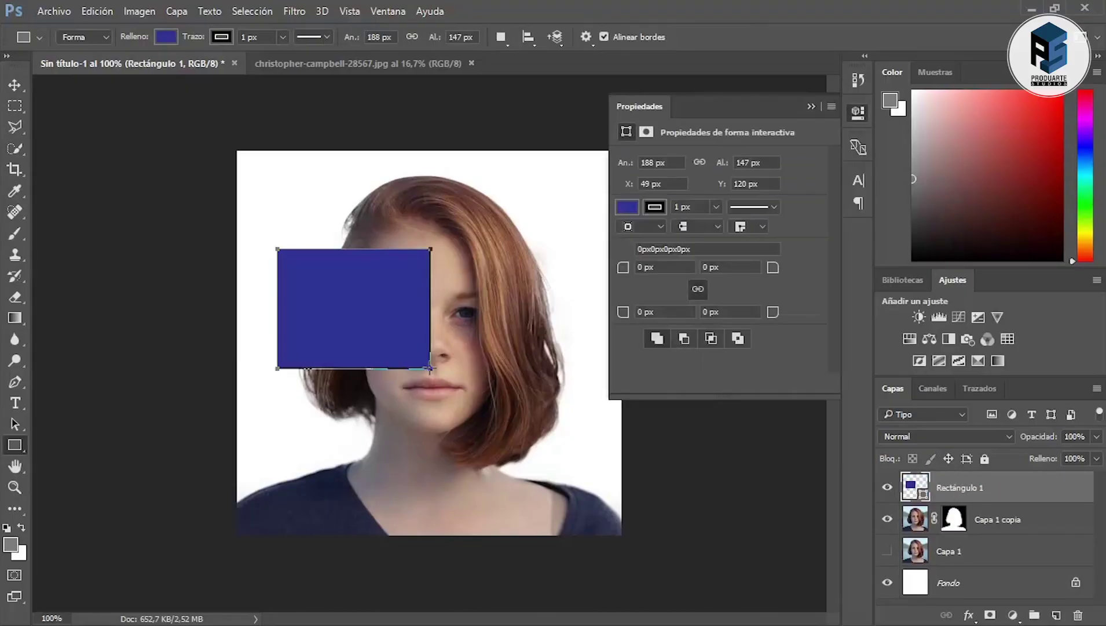
click(627, 207)
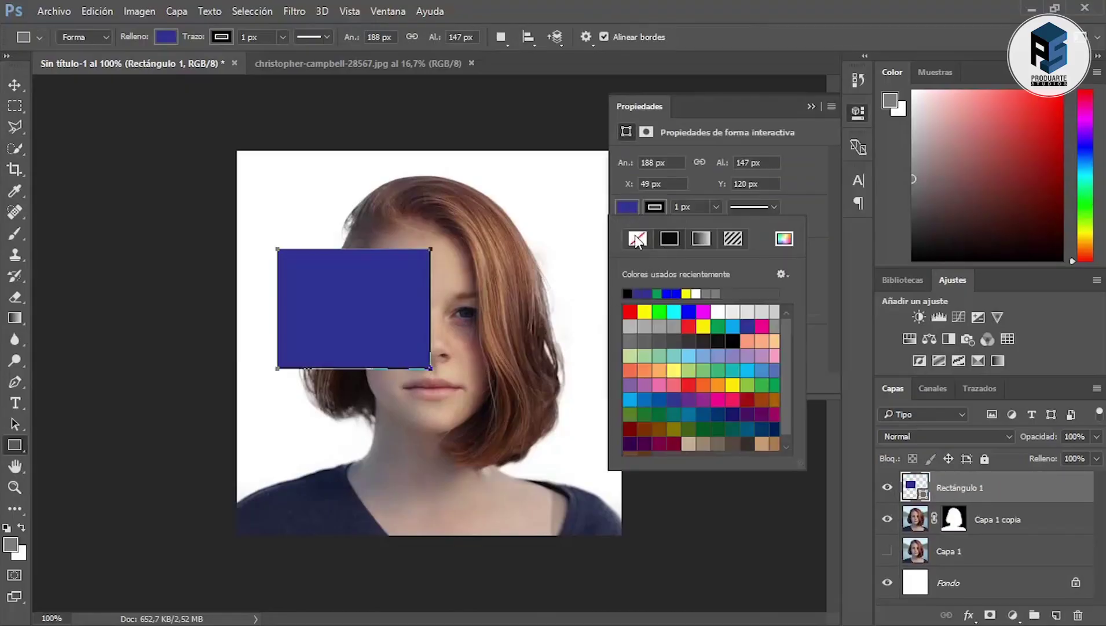
click(638, 239)
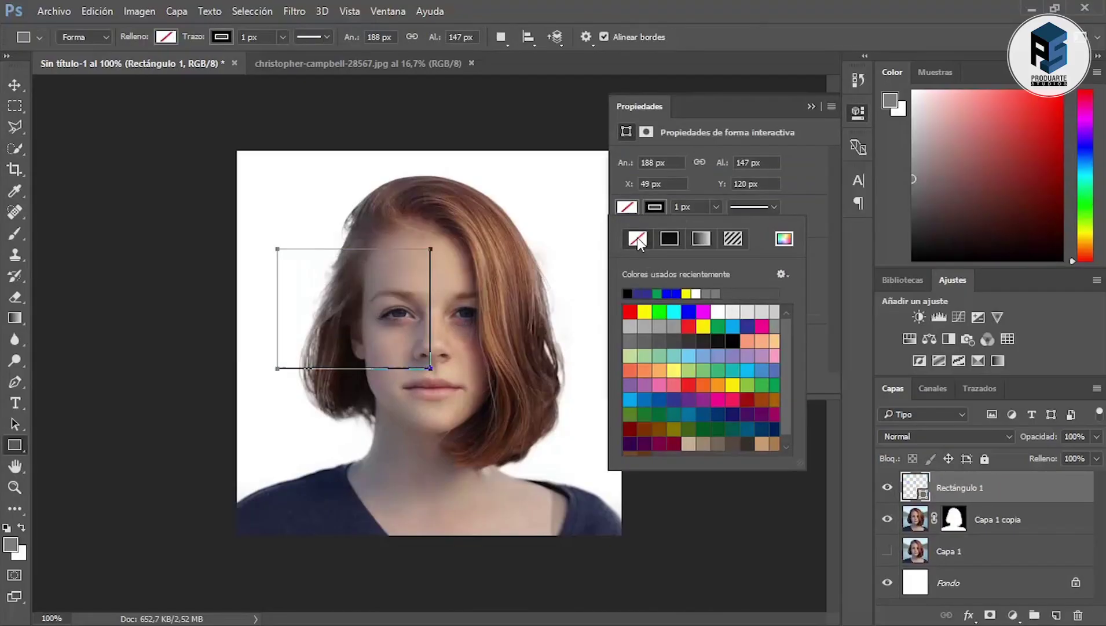
click(655, 208)
click(690, 207)
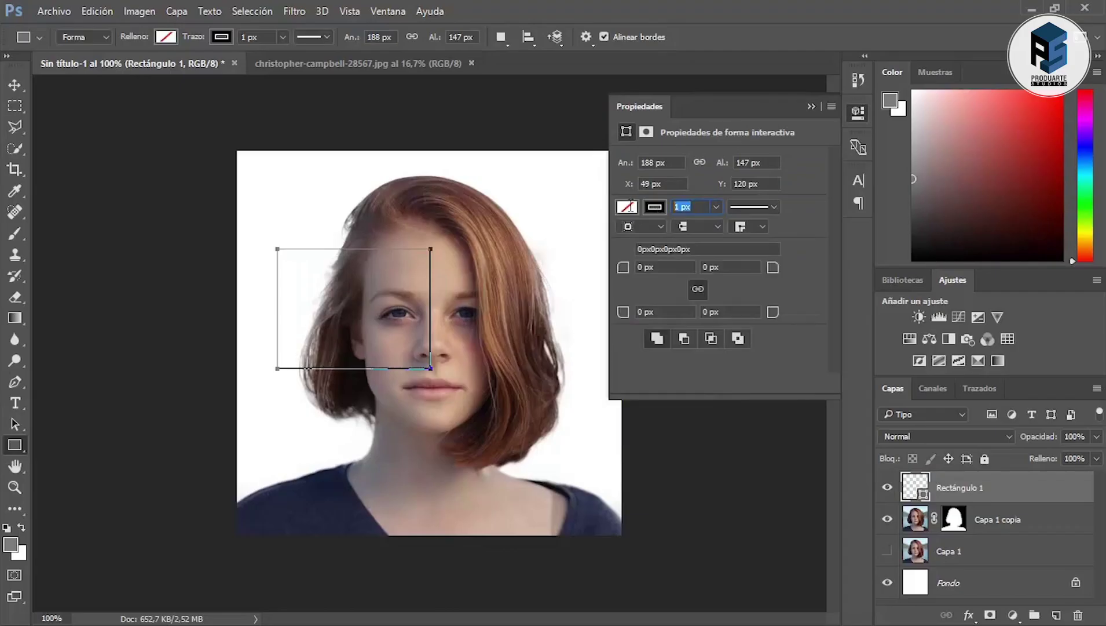
text(2)
key(Return)
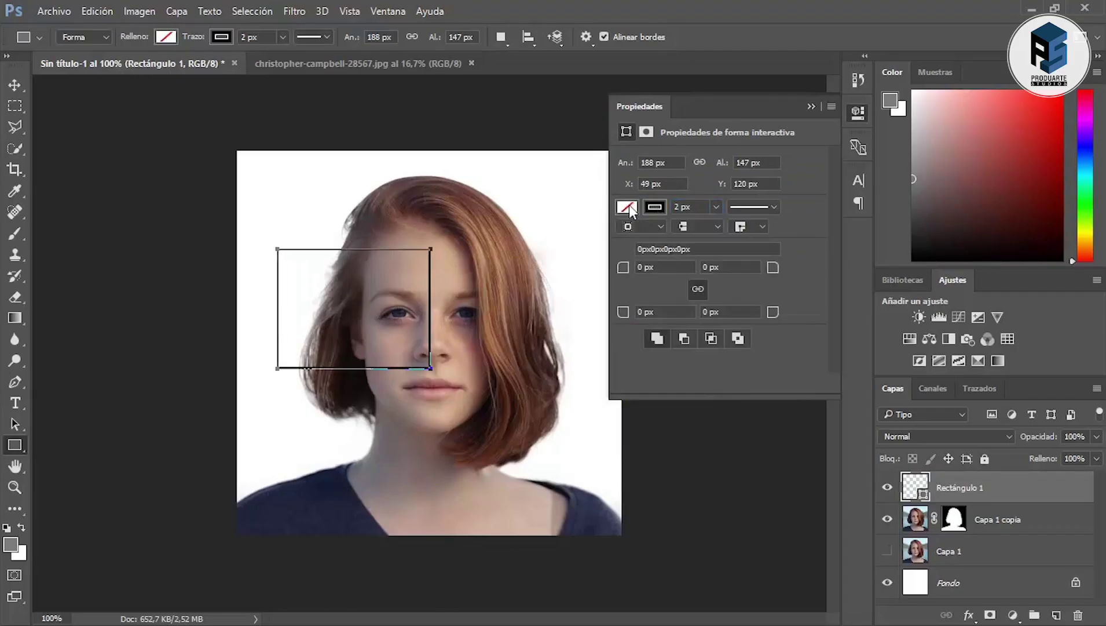
click(636, 104)
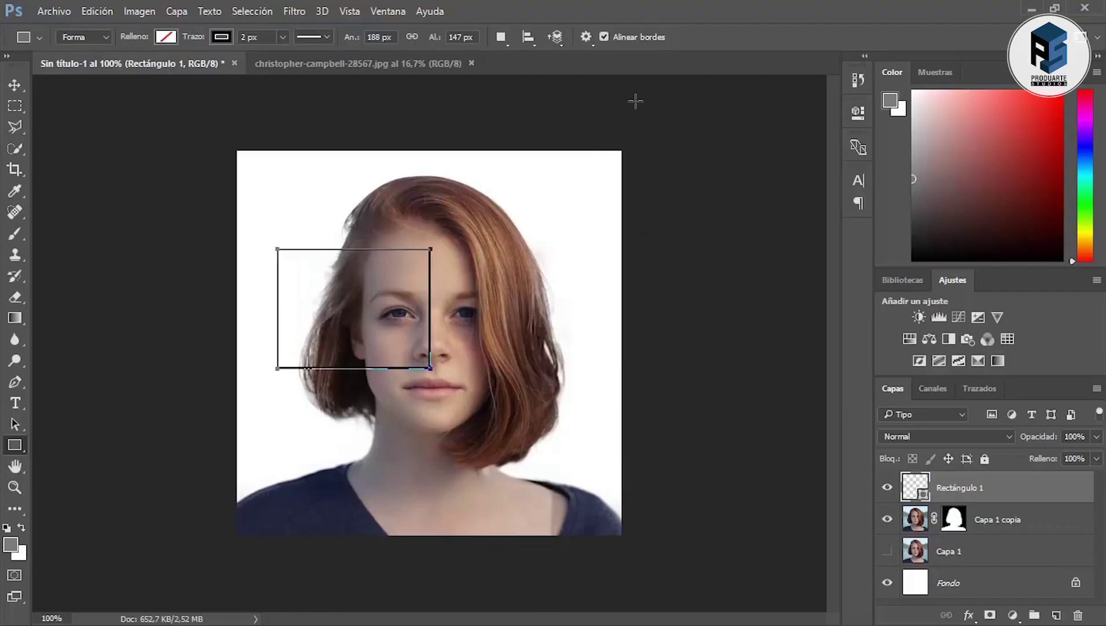
Confirm snapping is on, then stretch the rectangle to all four edges of the portrait
click(349, 11)
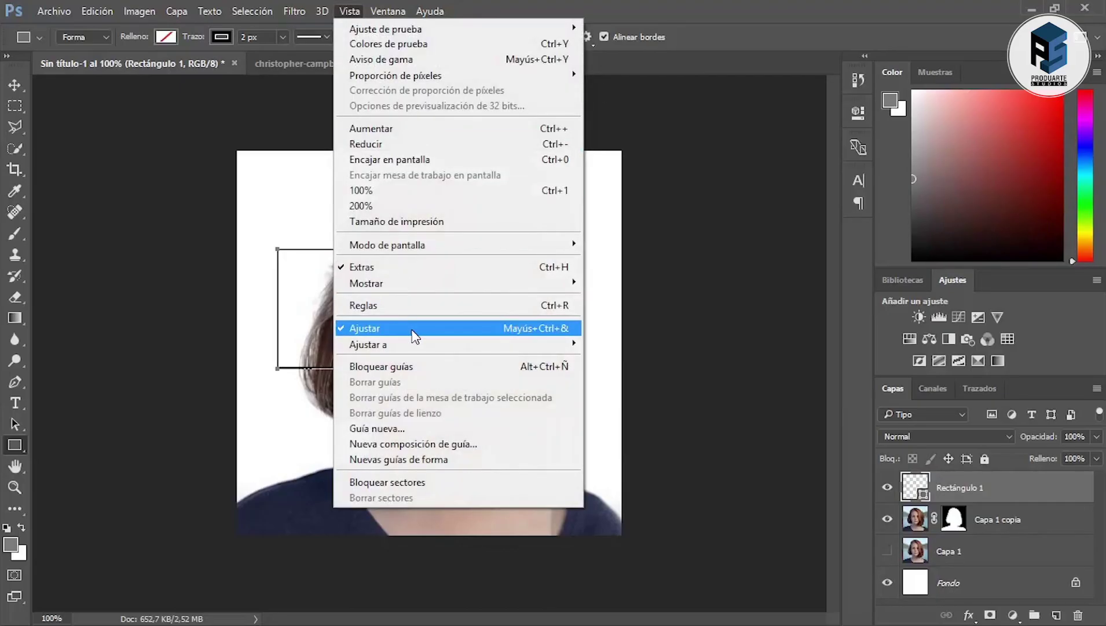
click(351, 11)
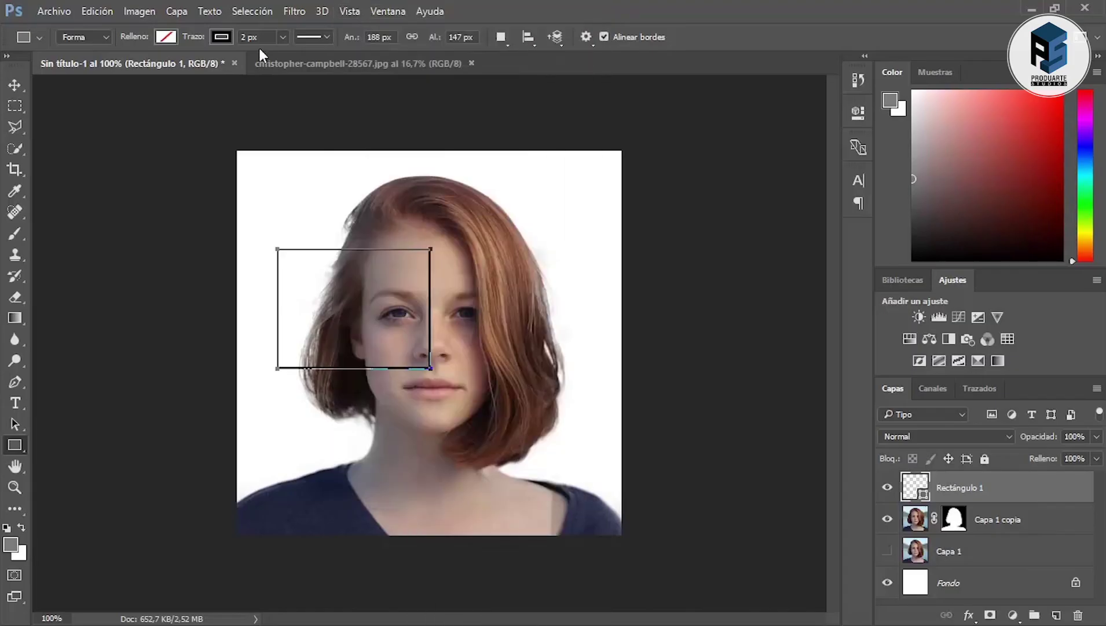
click(15, 86)
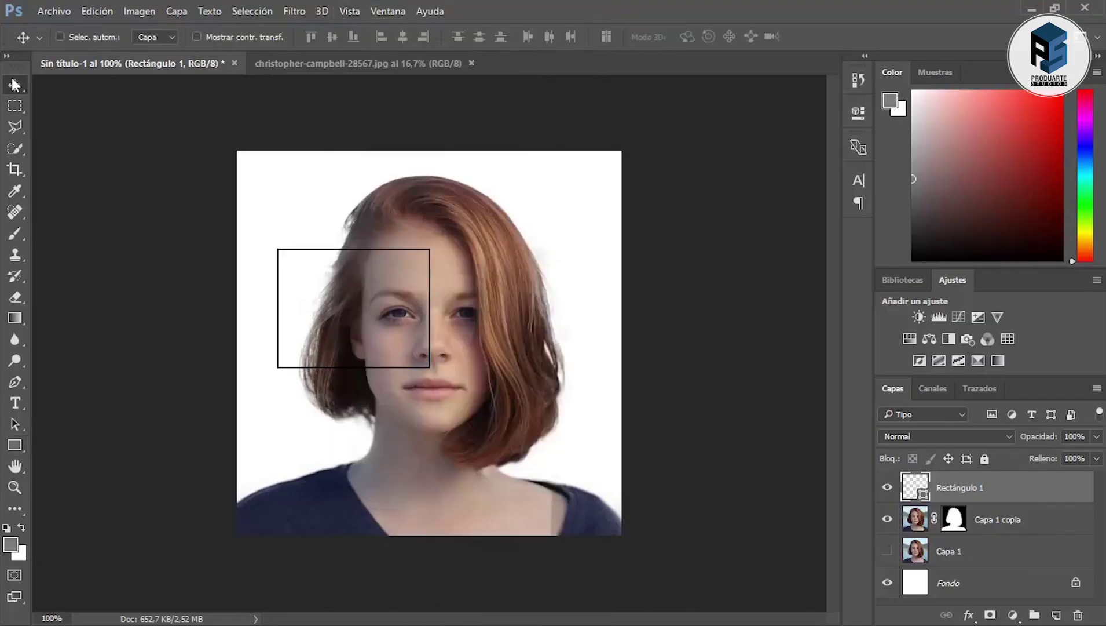
key(ctrl+t)
drag(352, 246, 354, 151)
drag(430, 260, 622, 260)
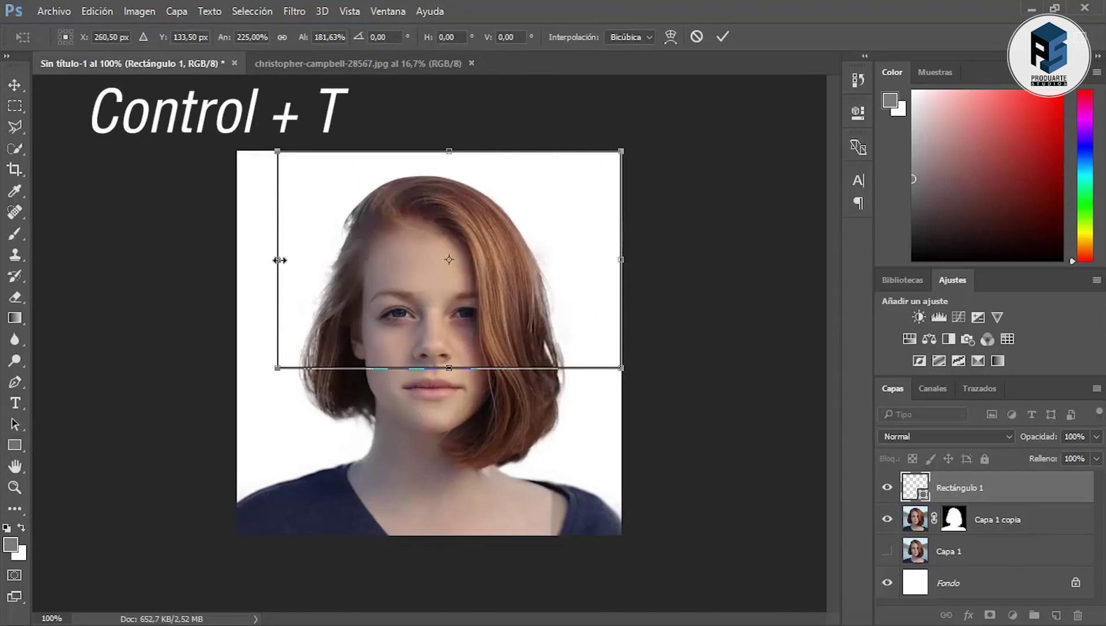
drag(279, 260, 237, 260)
drag(430, 367, 438, 527)
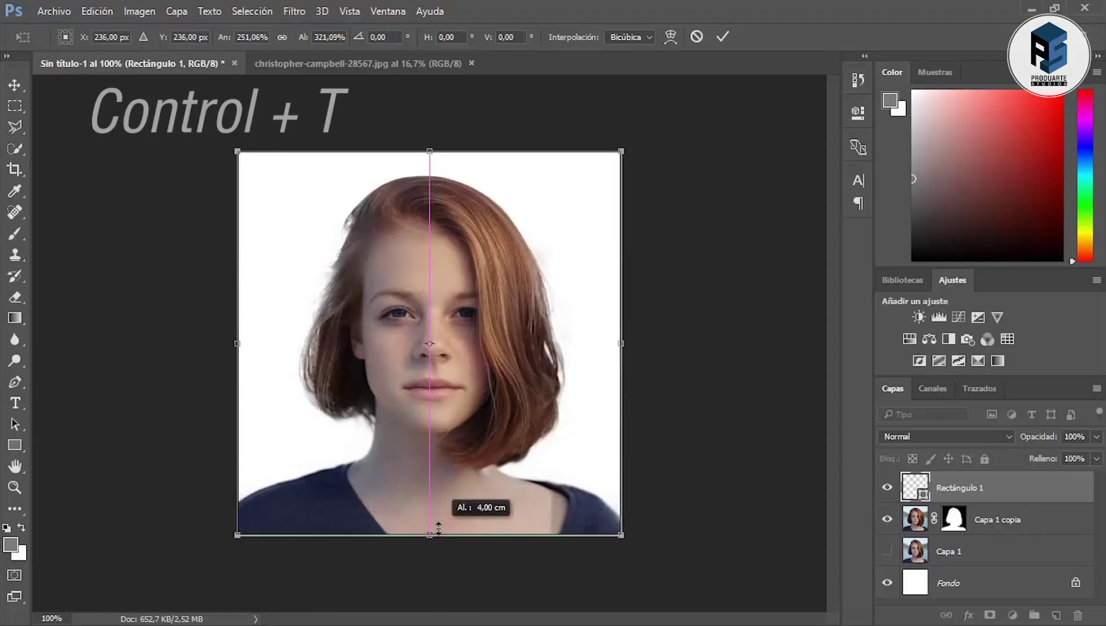
key(Return)
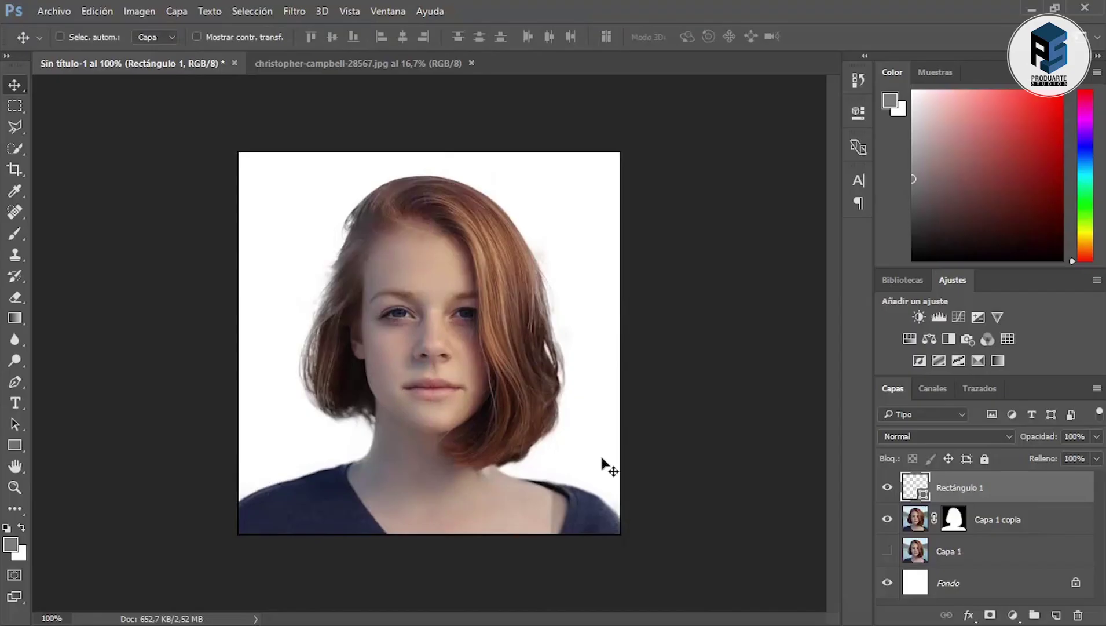
Save the bordered portrait as 'foto carnet' in Photoshop PSD format
click(66, 13)
click(65, 175)
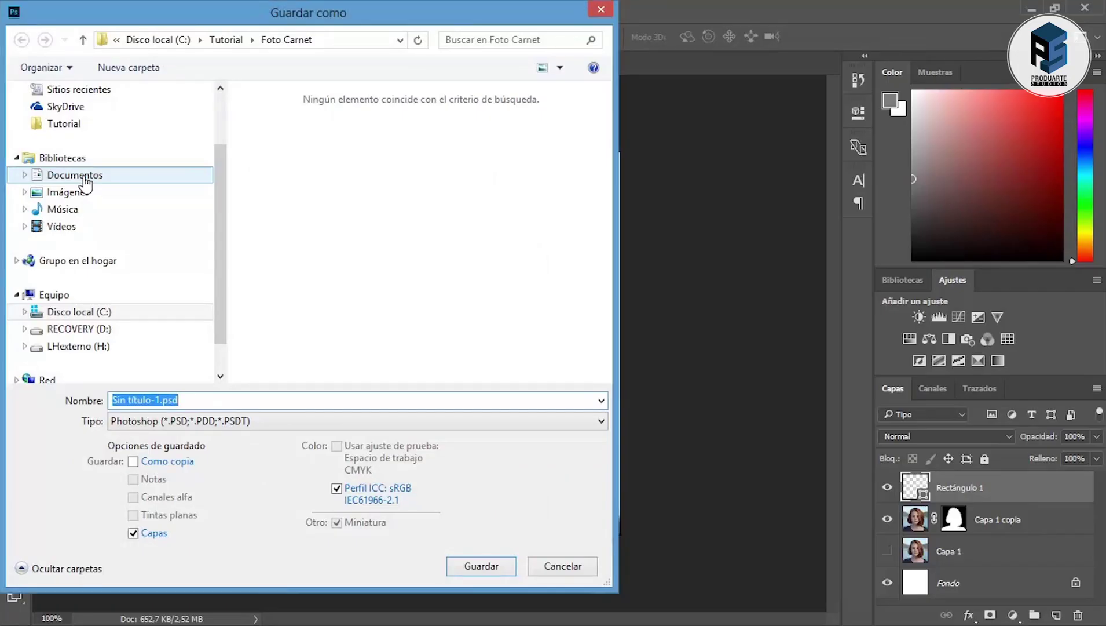
text(foto carnet)
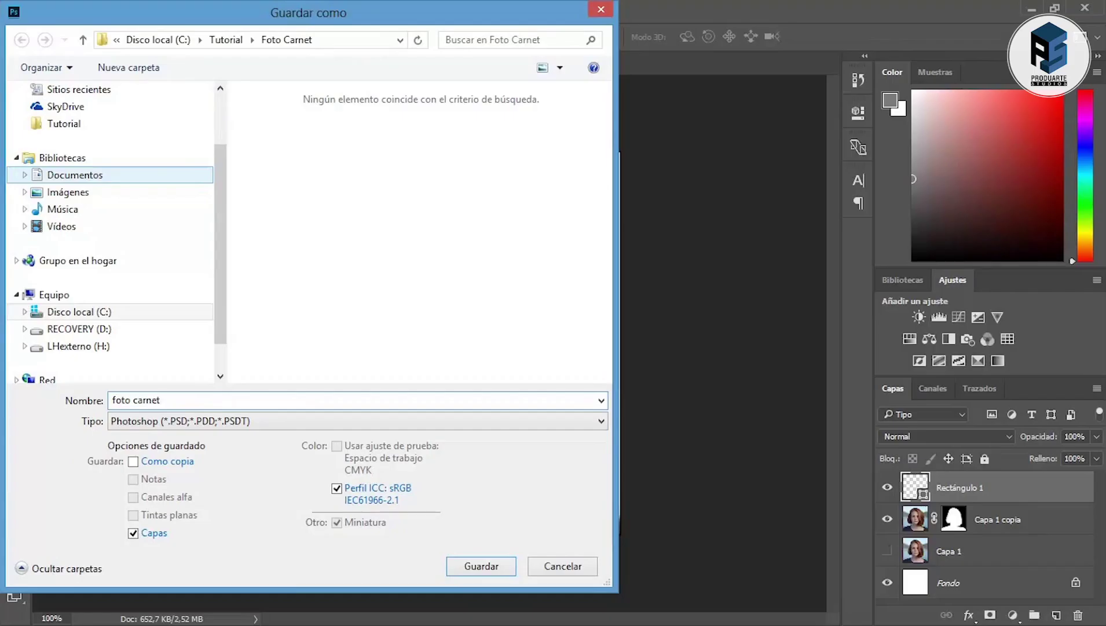
key(Return)
key(Return)
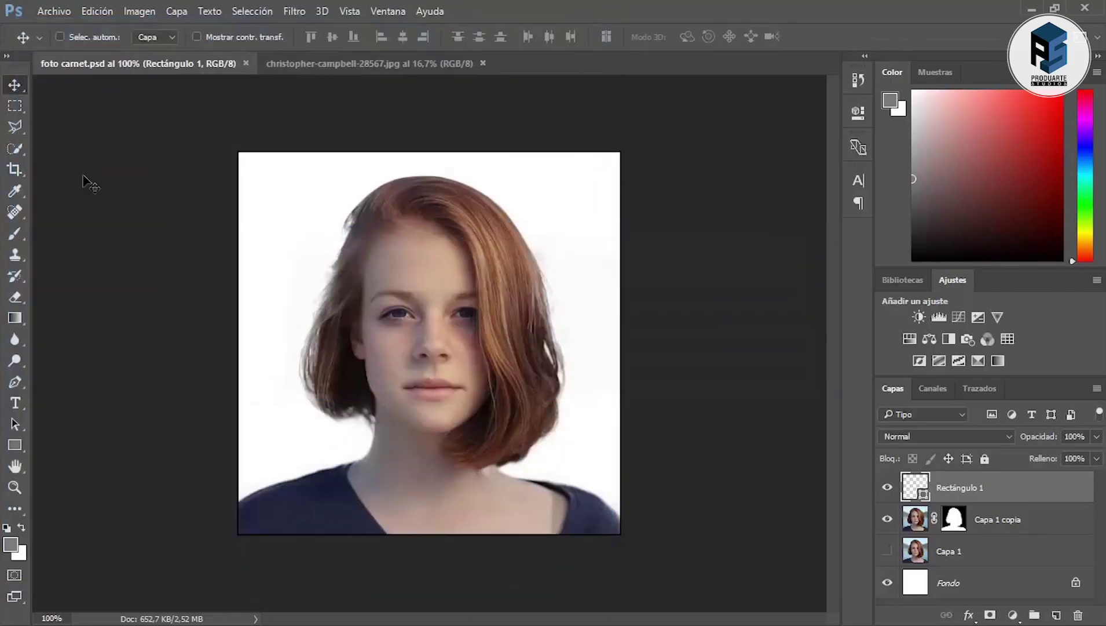
Create a new document from the Foto tab's Horizontal 4 x 6 preset
click(58, 11)
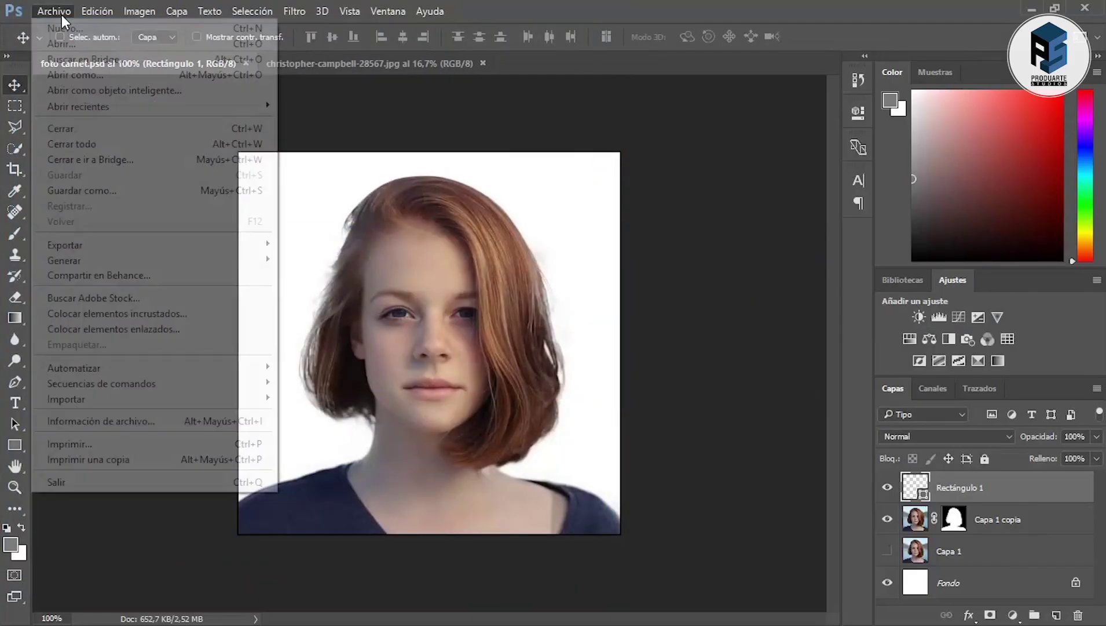
click(62, 28)
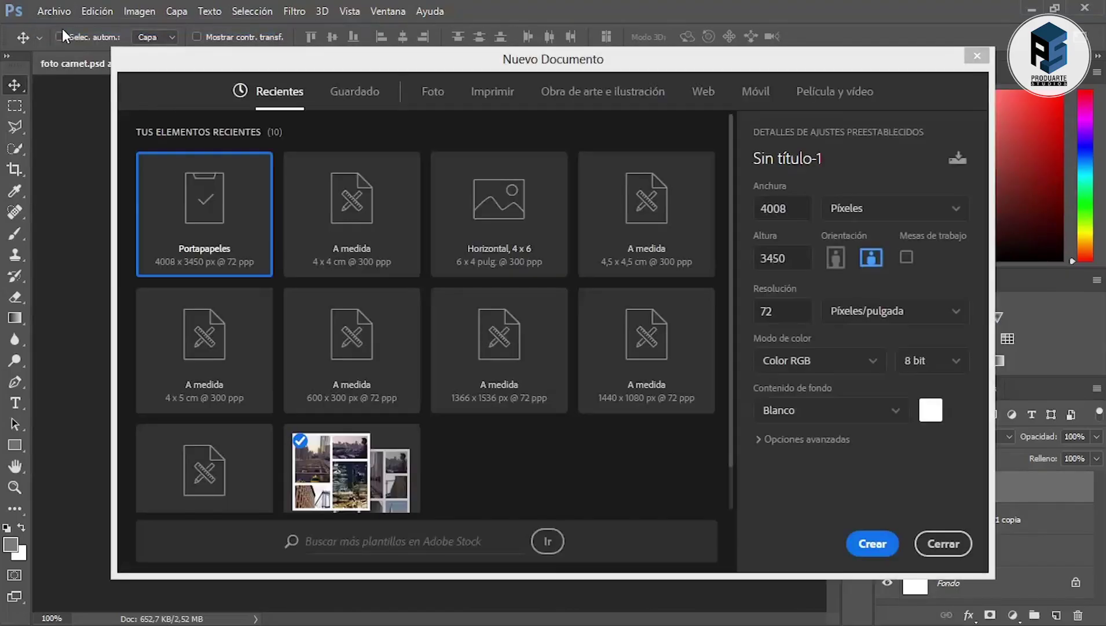
click(433, 93)
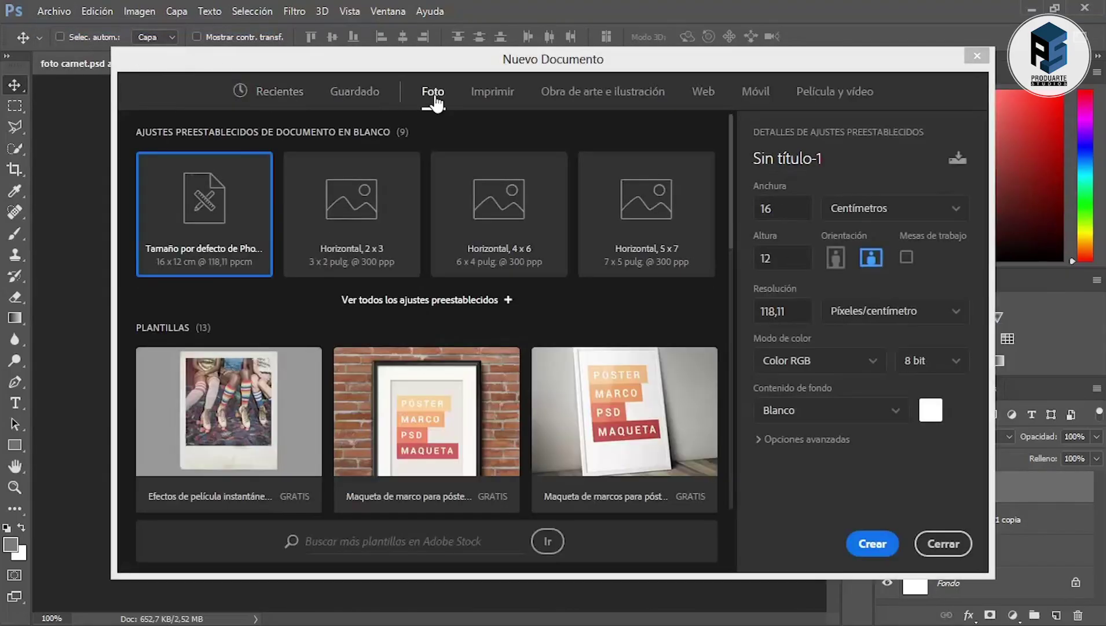
click(487, 223)
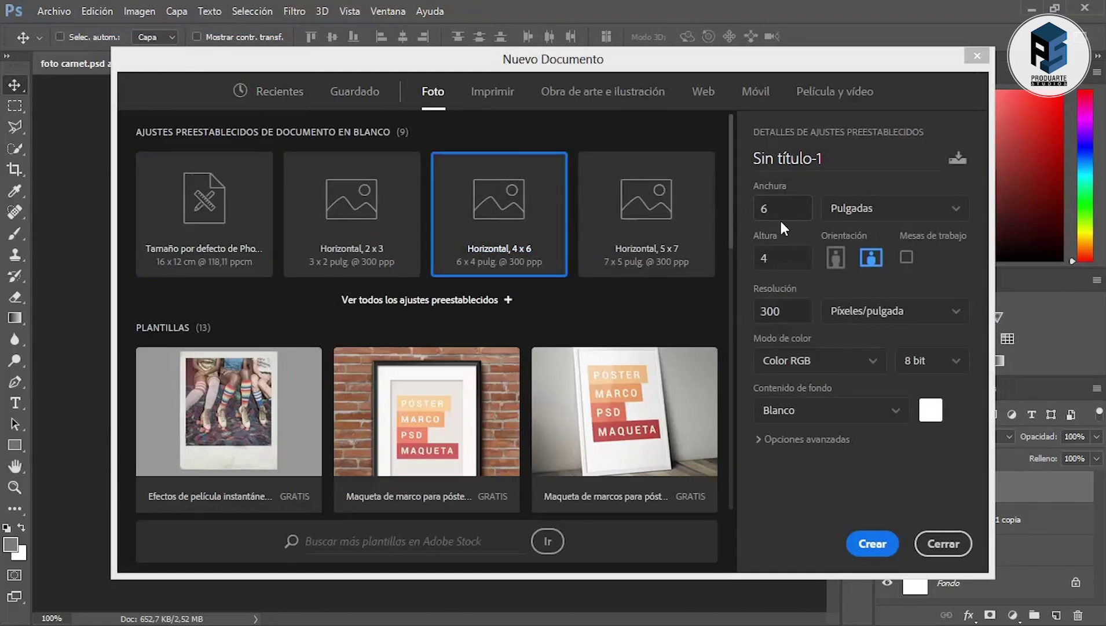
click(873, 543)
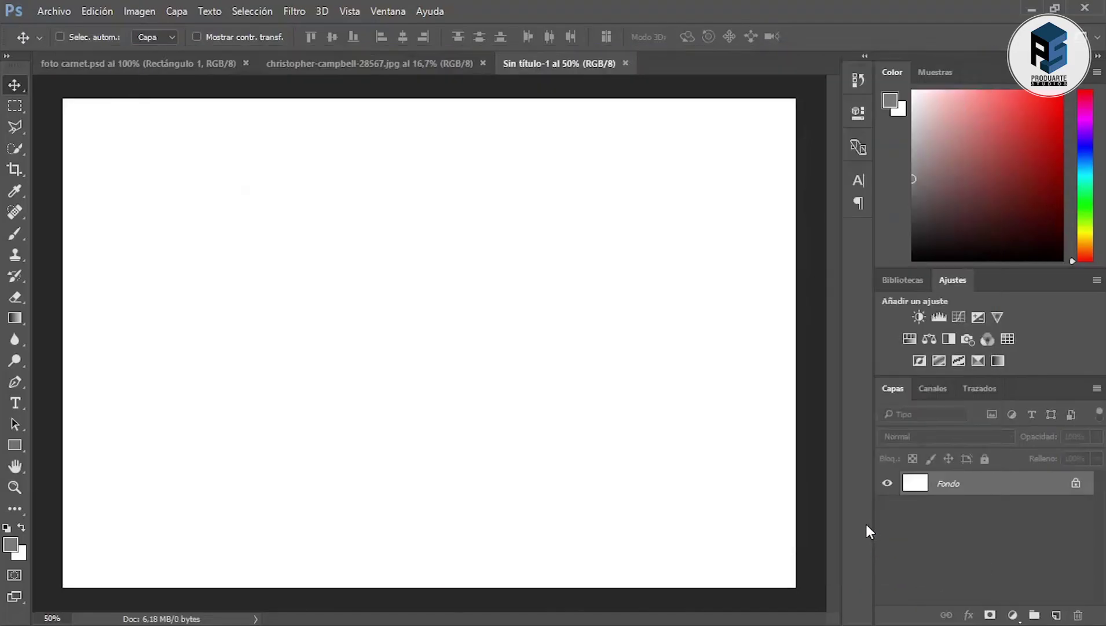
Place foto carnet.psd as an embedded layer and move it to the sheet's top-left corner
click(64, 16)
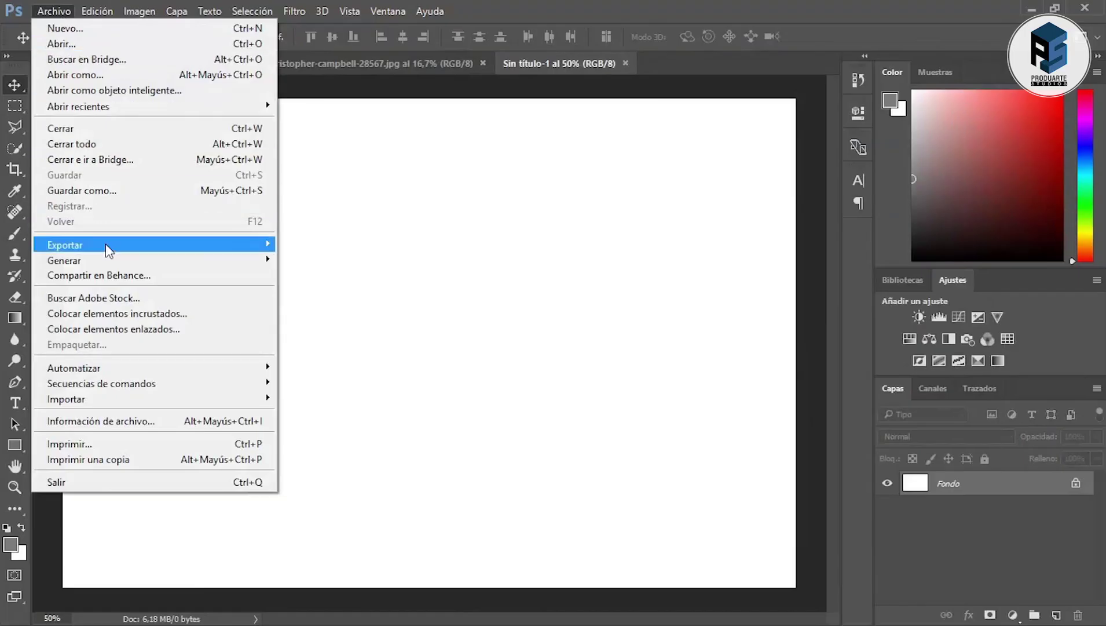
click(129, 313)
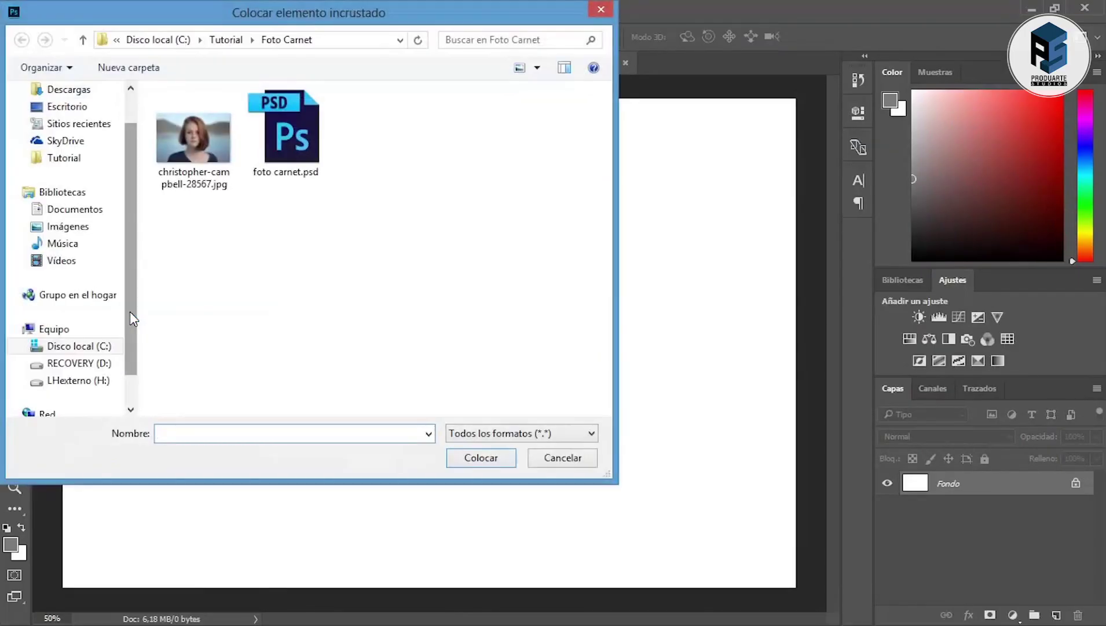
click(278, 136)
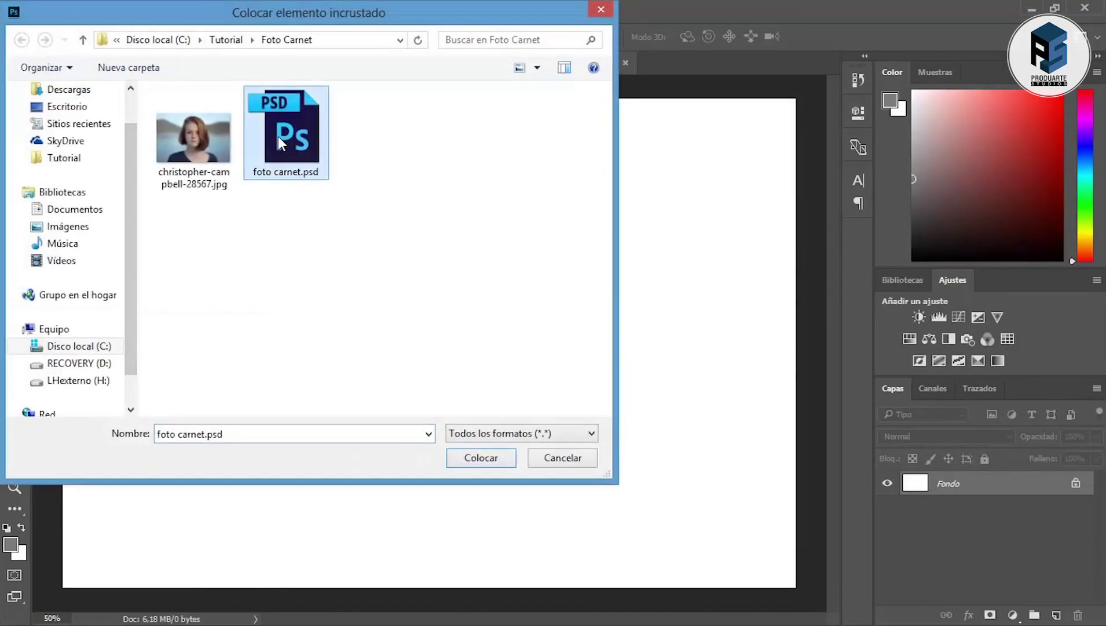
click(482, 458)
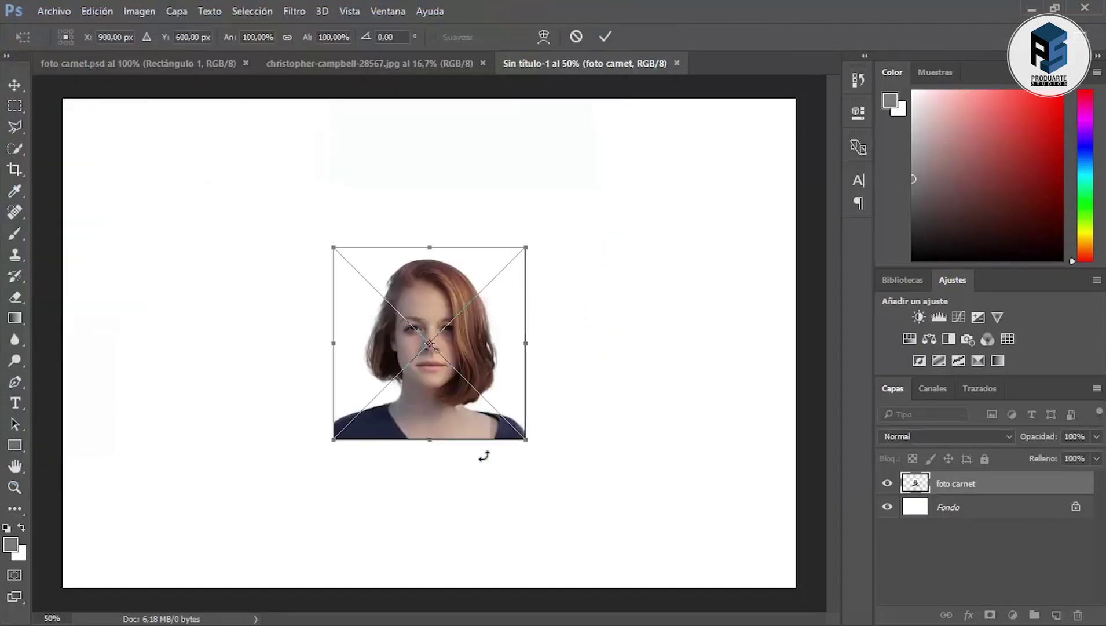
drag(485, 356, 243, 224)
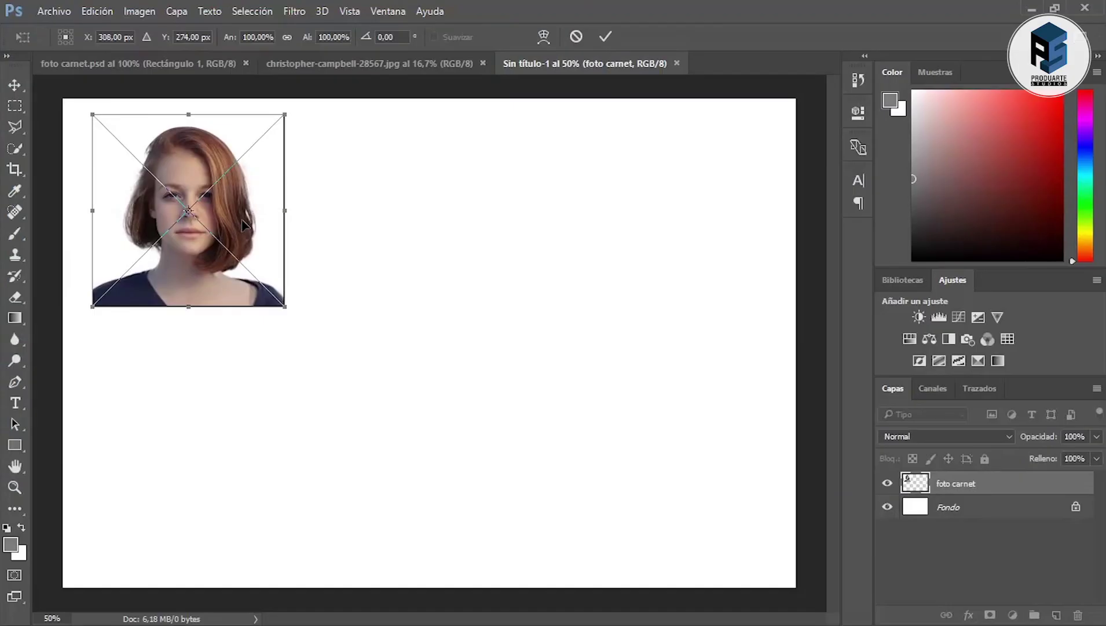
key(Return)
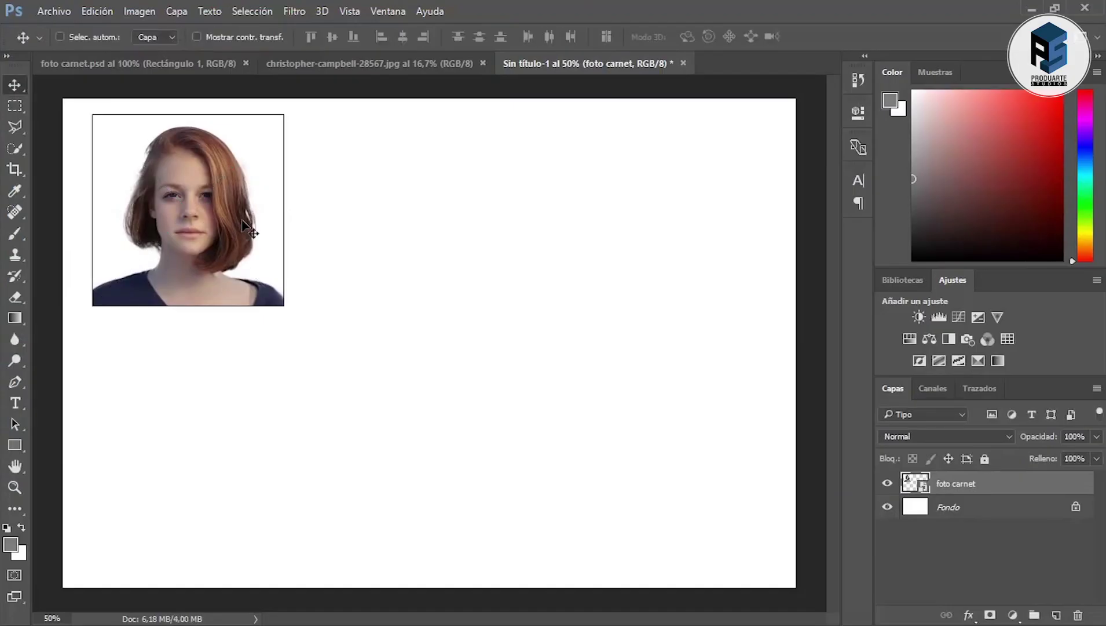
Duplicate the portrait layer and move the copy straight down to form a second row
right_click(962, 490)
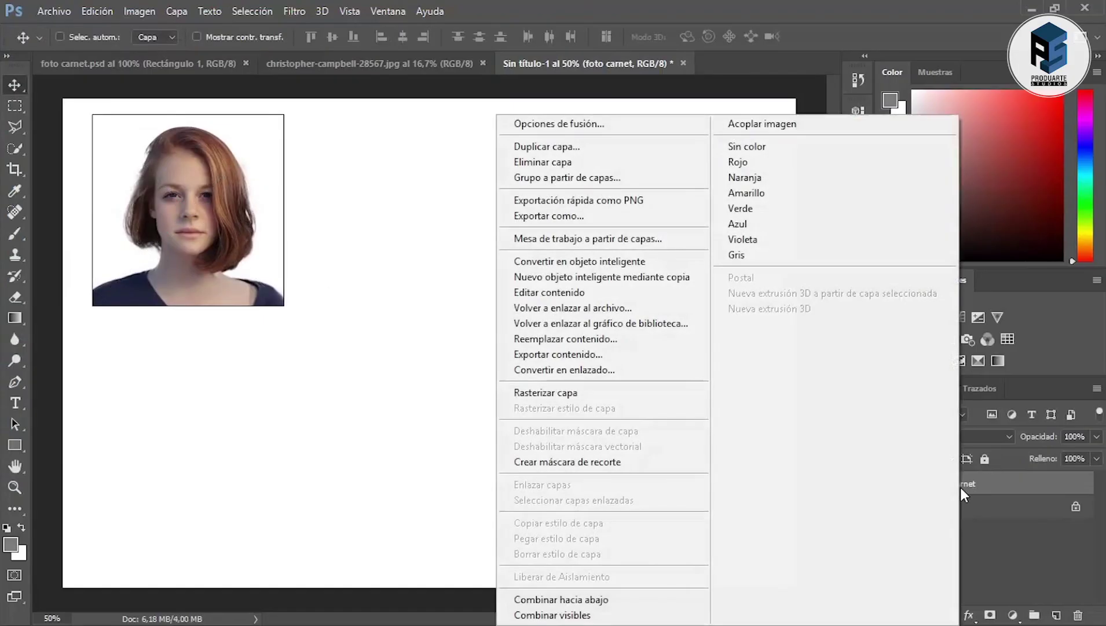
click(574, 152)
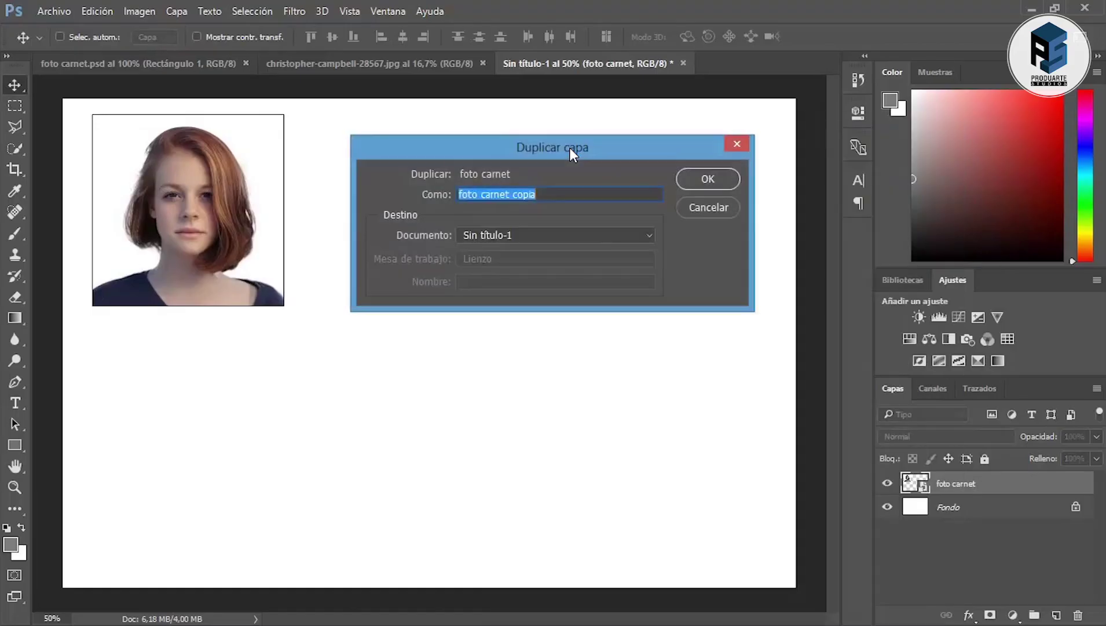
click(709, 179)
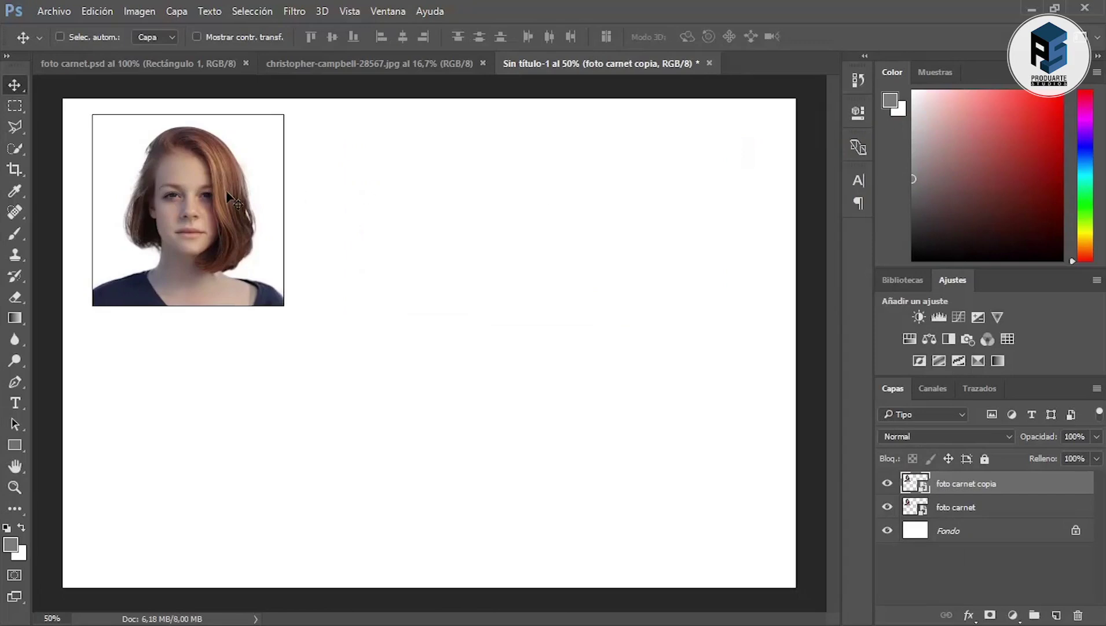
key(shift)
drag(262, 192, 274, 443)
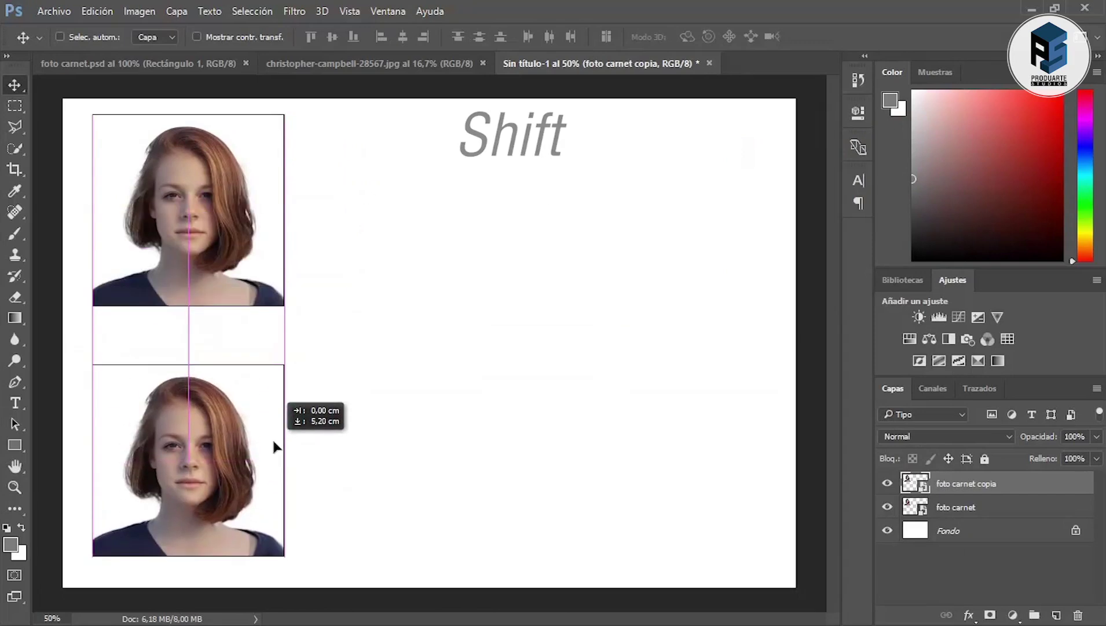
drag(274, 446, 274, 454)
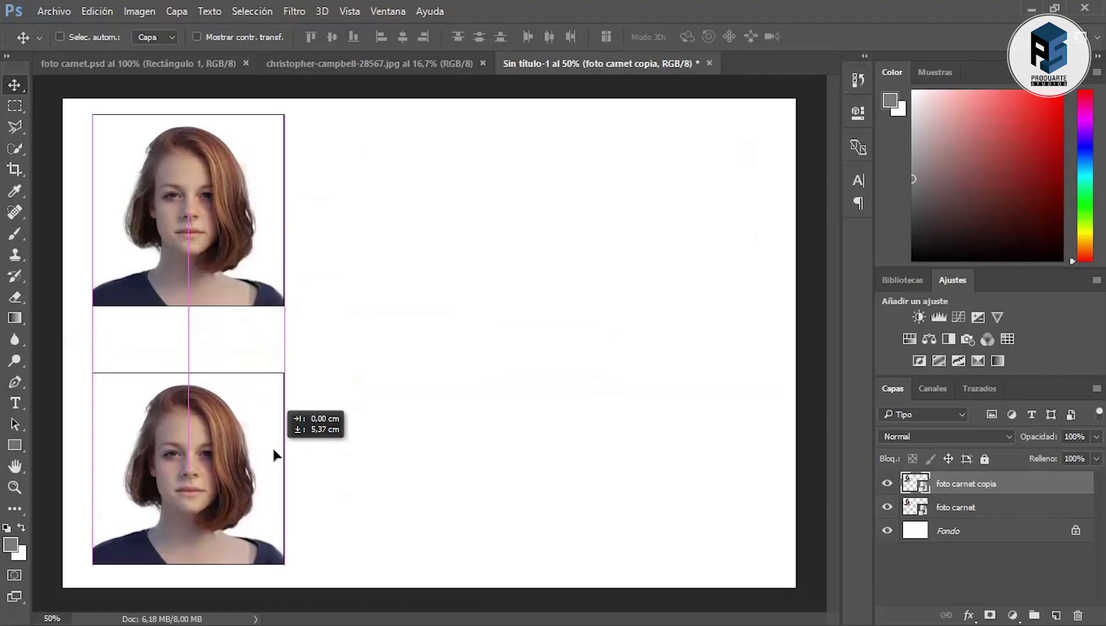
drag(273, 454, 275, 427)
Duplicate both portrait layers and move the copies right into a second column
key(shift)
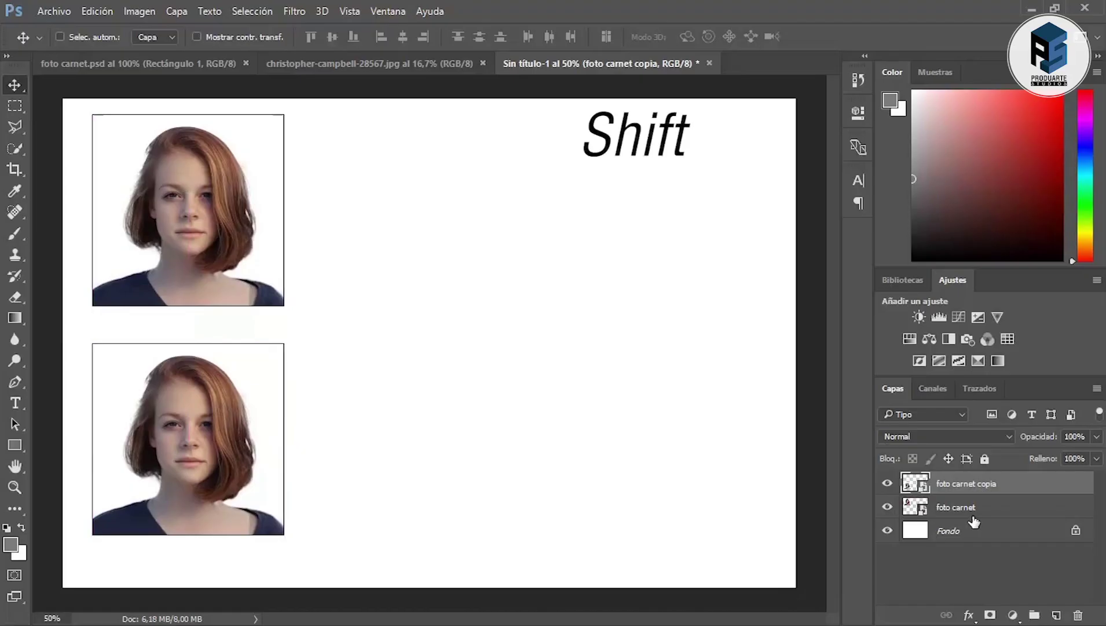
shift+click(966, 510)
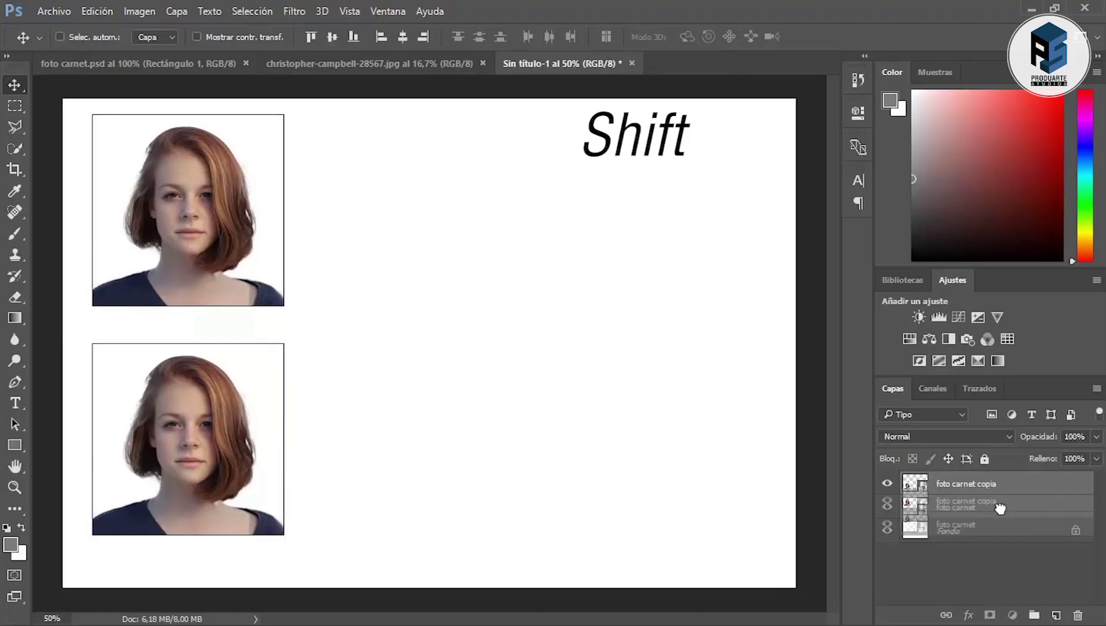
drag(991, 507, 1053, 612)
drag(272, 371, 471, 375)
drag(501, 375, 513, 376)
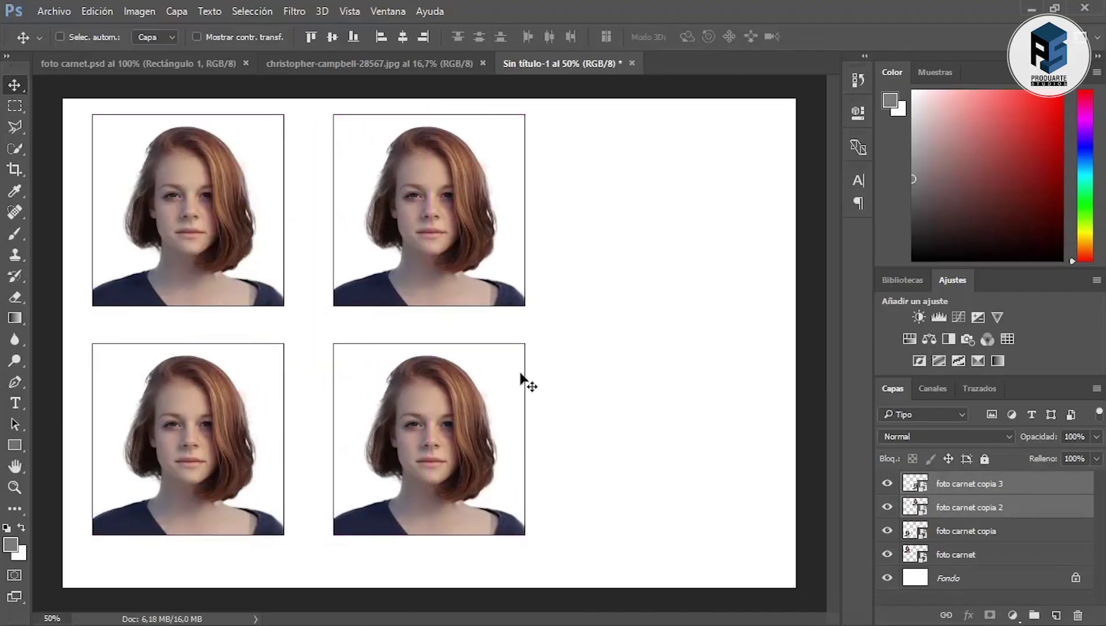
Duplicate the two selected portrait layers and move the copies into a third column
right_click(994, 490)
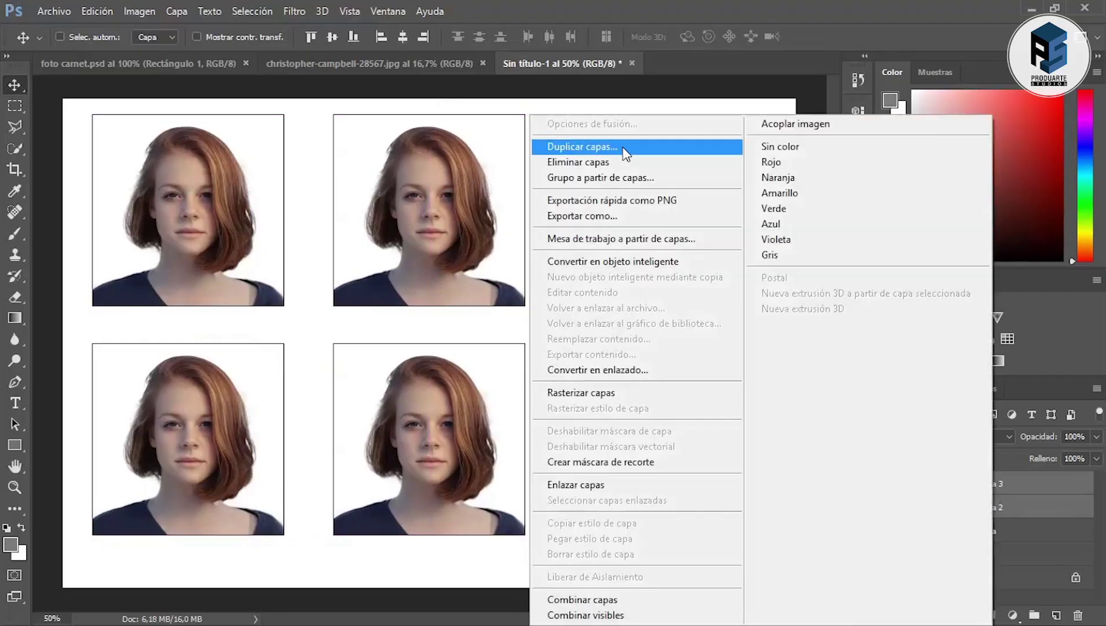
click(619, 146)
click(708, 178)
drag(487, 212, 724, 213)
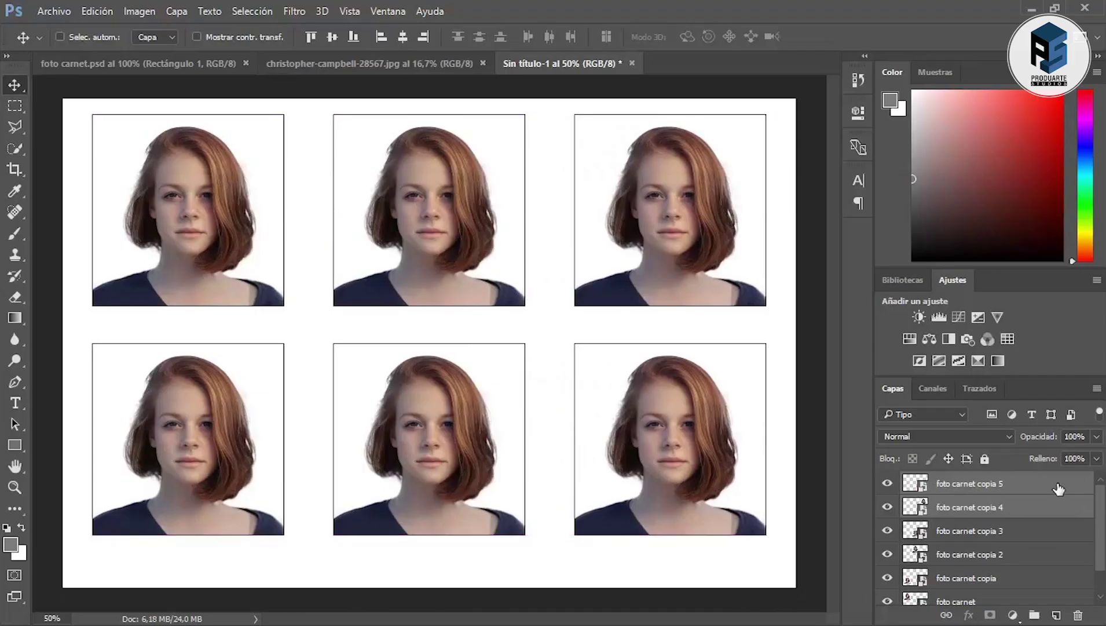
Select all six portrait layers and nudge the grid down to centre it vertically
click(1063, 489)
scroll(1100, 503, down, 2)
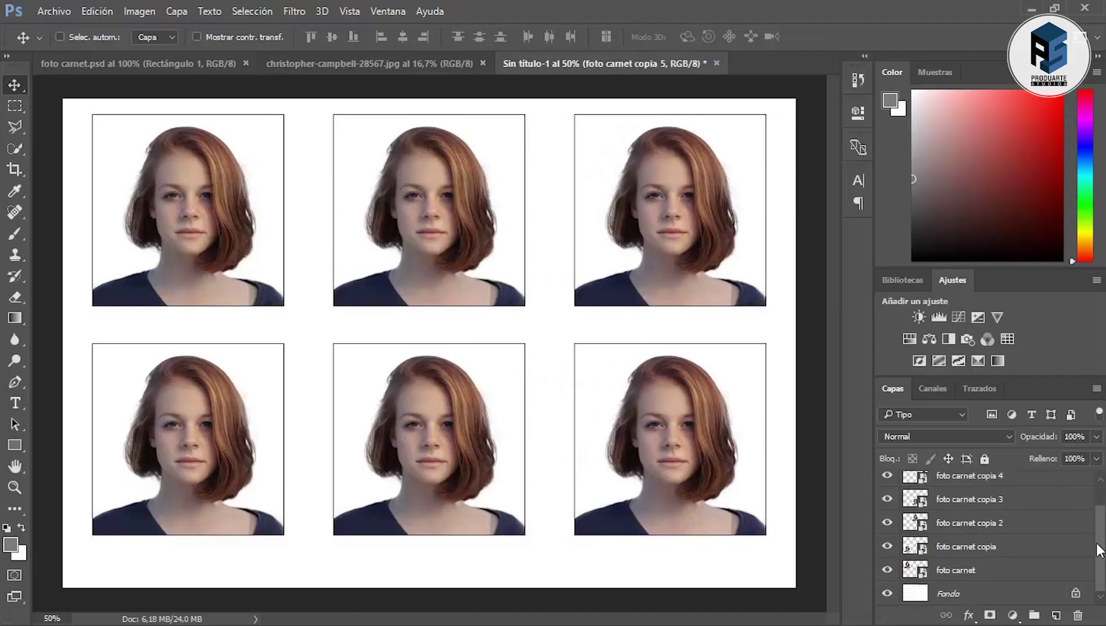
shift+click(995, 574)
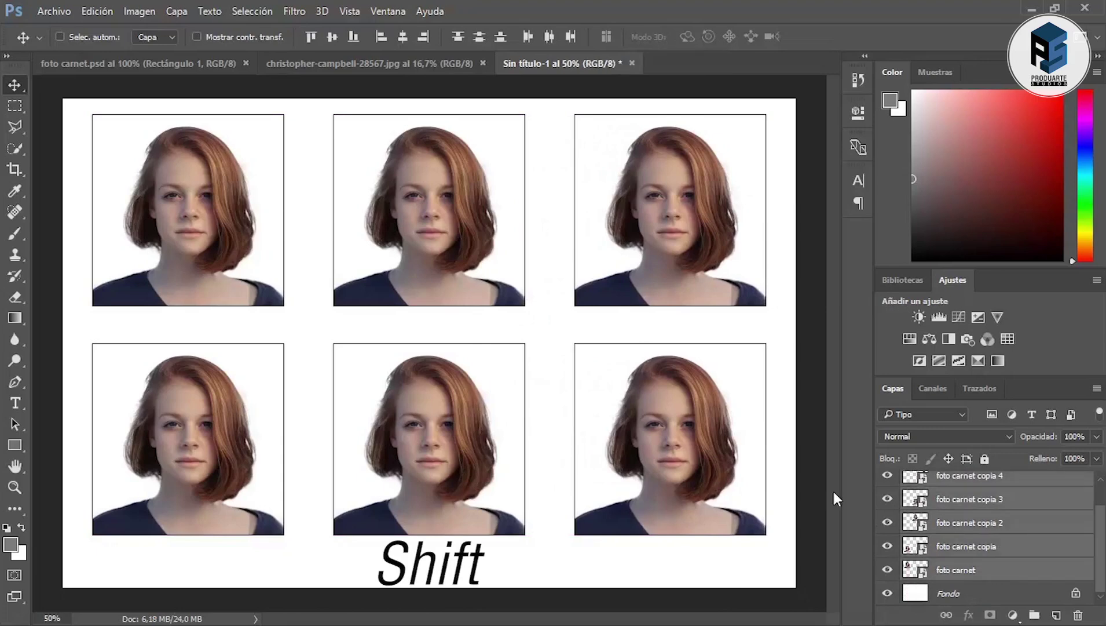
drag(701, 252, 701, 271)
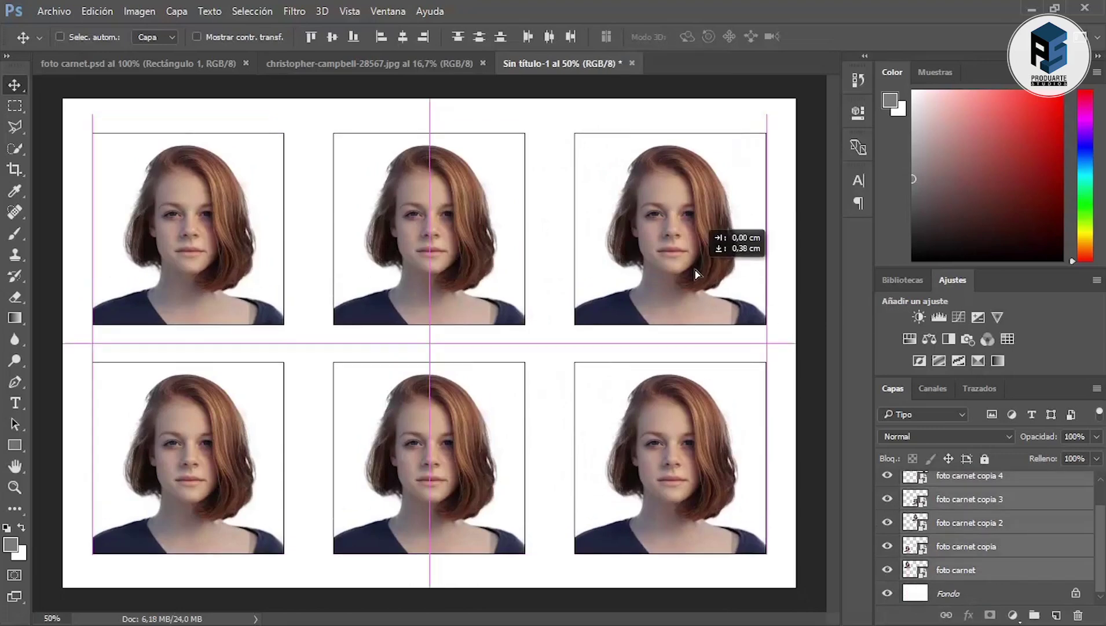
click(54, 11)
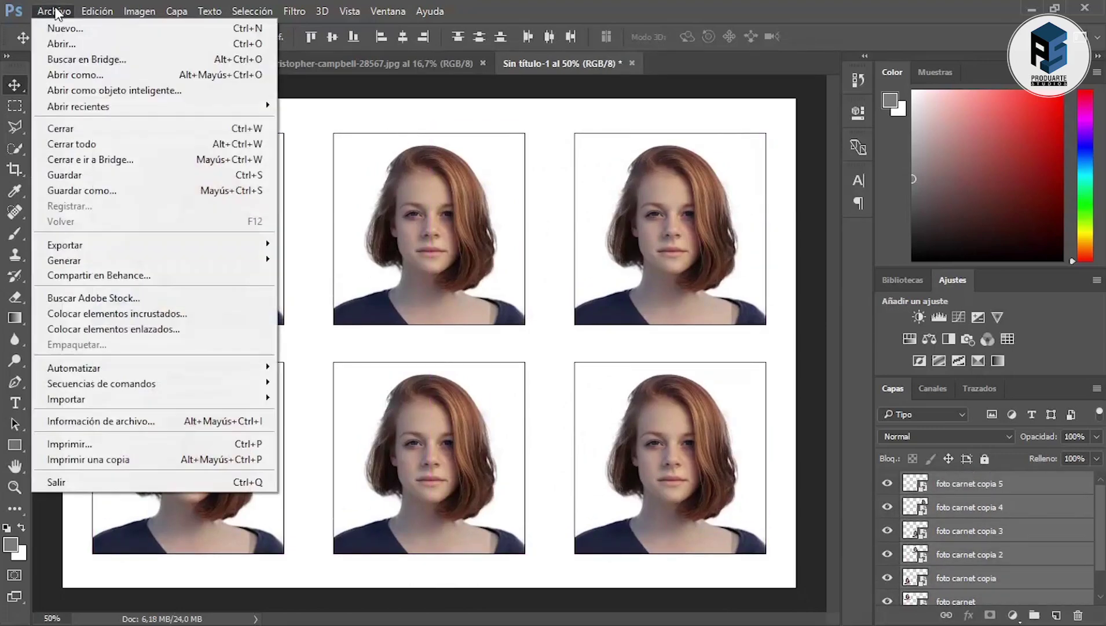
Save the print sheet as 'foto carnet 4x6' in PSD format
click(92, 181)
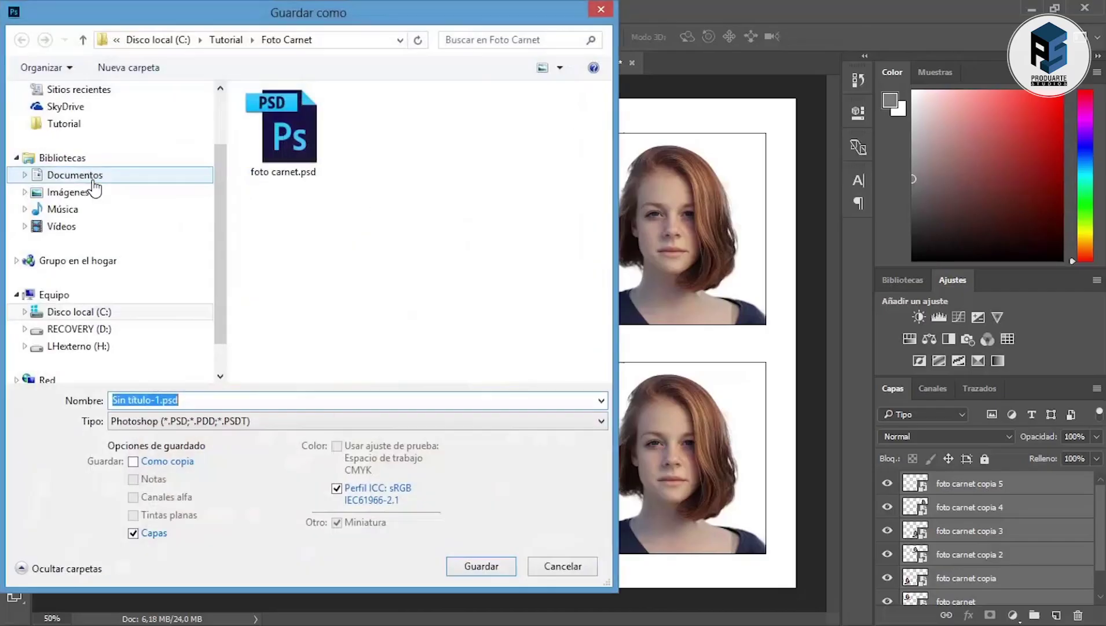
text(fot)
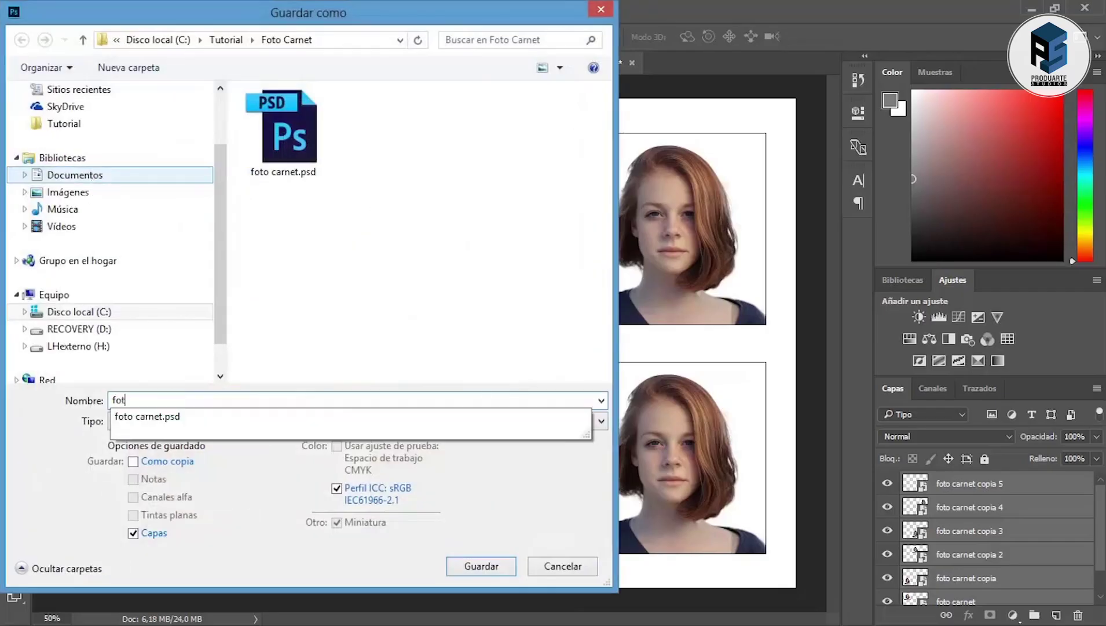
text(o carnet)
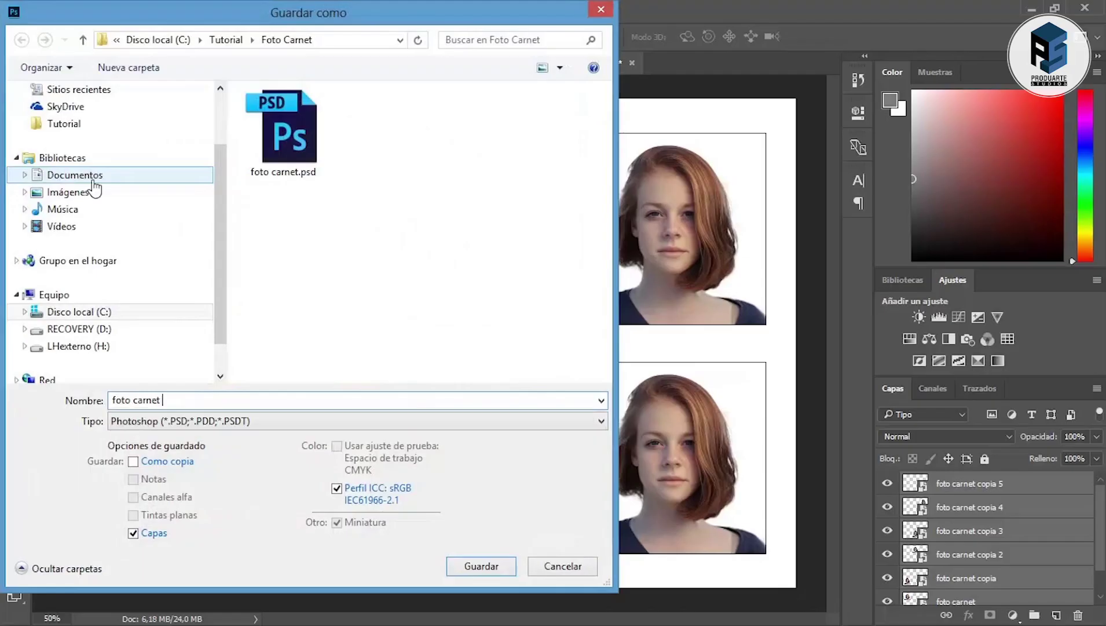
text( 4x6)
click(486, 565)
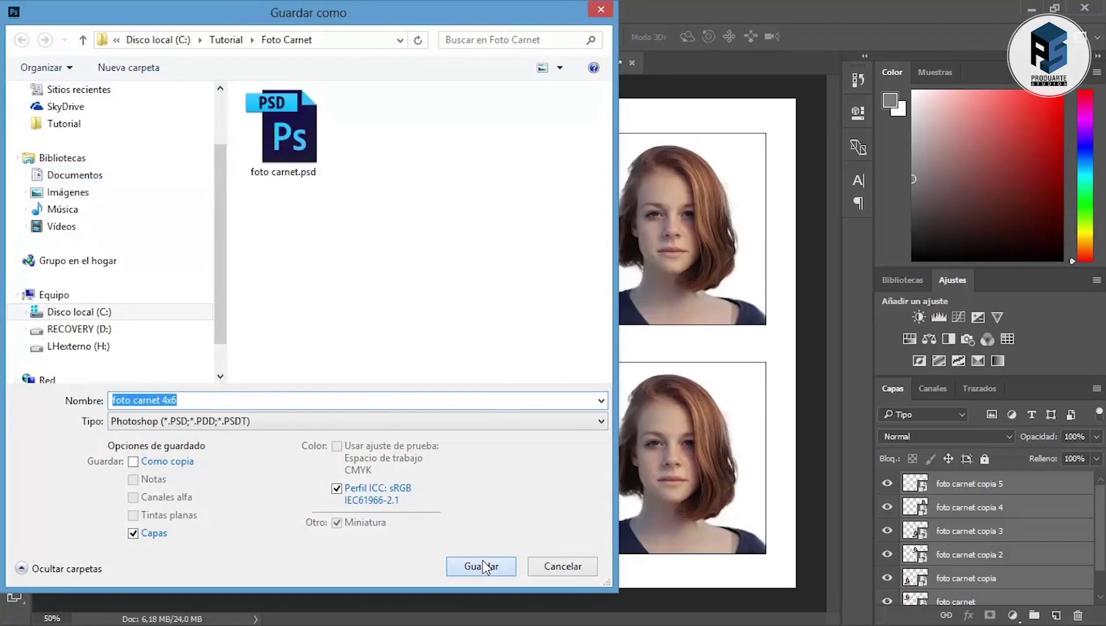
Confirm the PSD save options, then save a JPEG copy 'foto carnet 4x6.jpg' at quality 12 (Máxima)
click(776, 269)
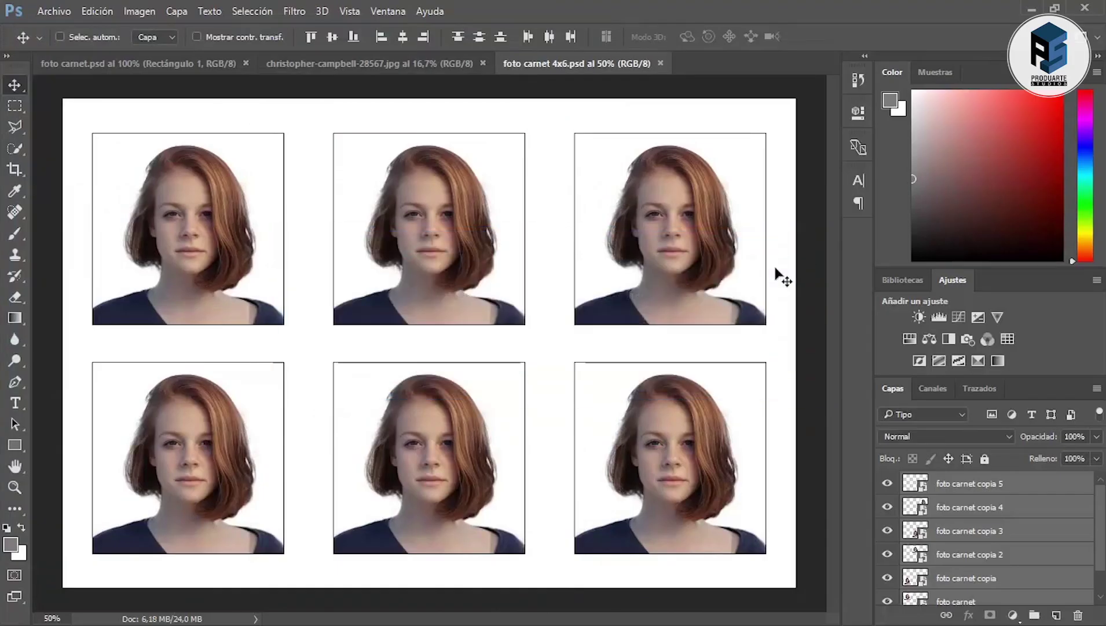
click(66, 10)
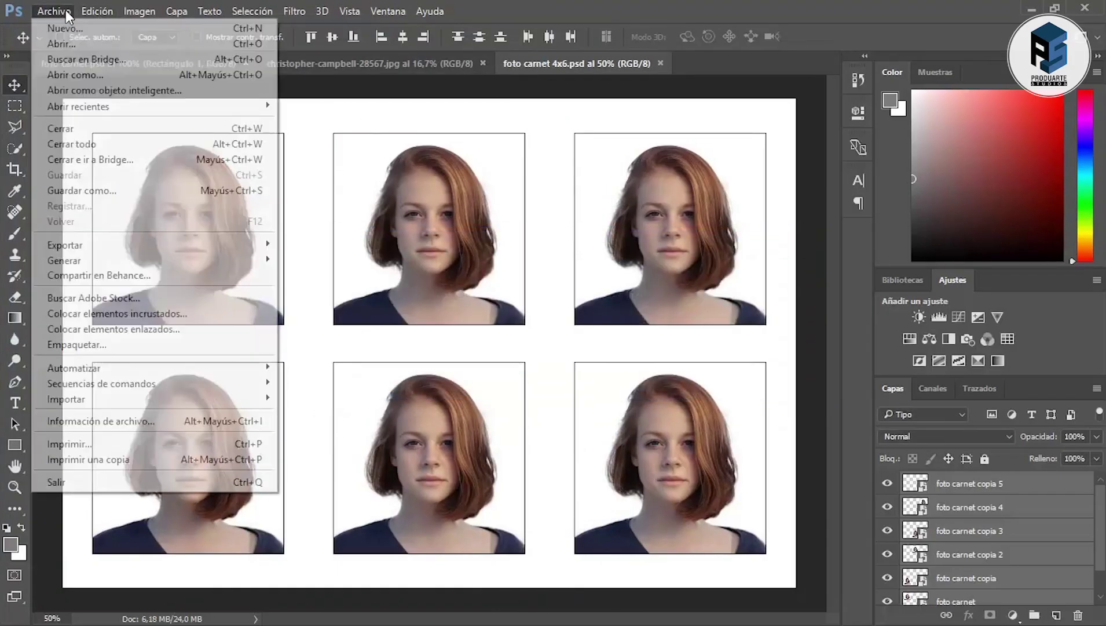
click(107, 191)
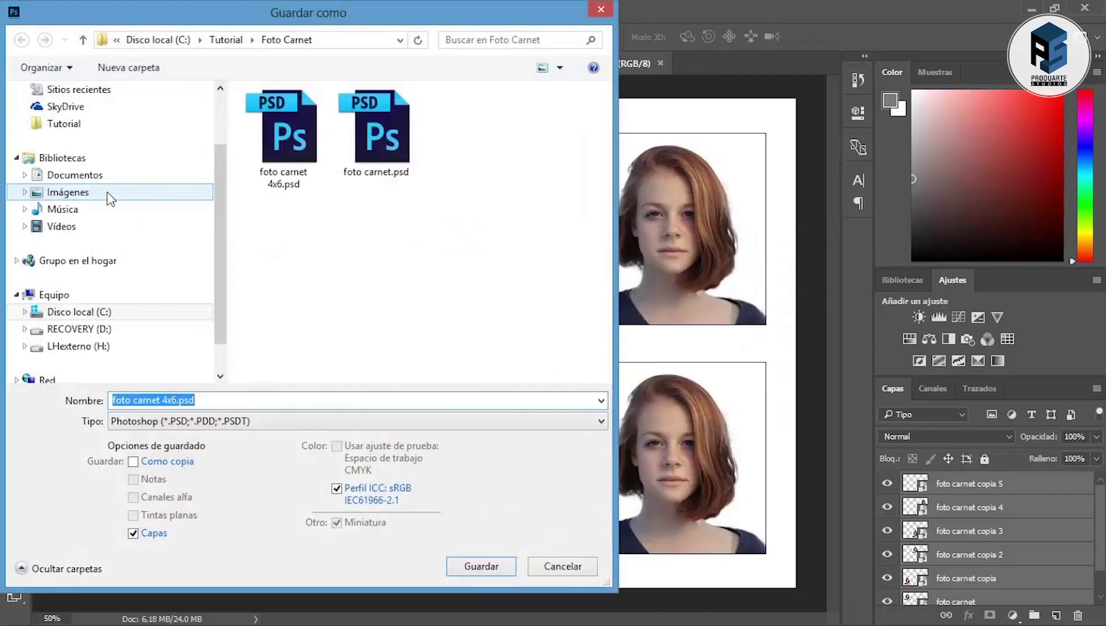
click(208, 423)
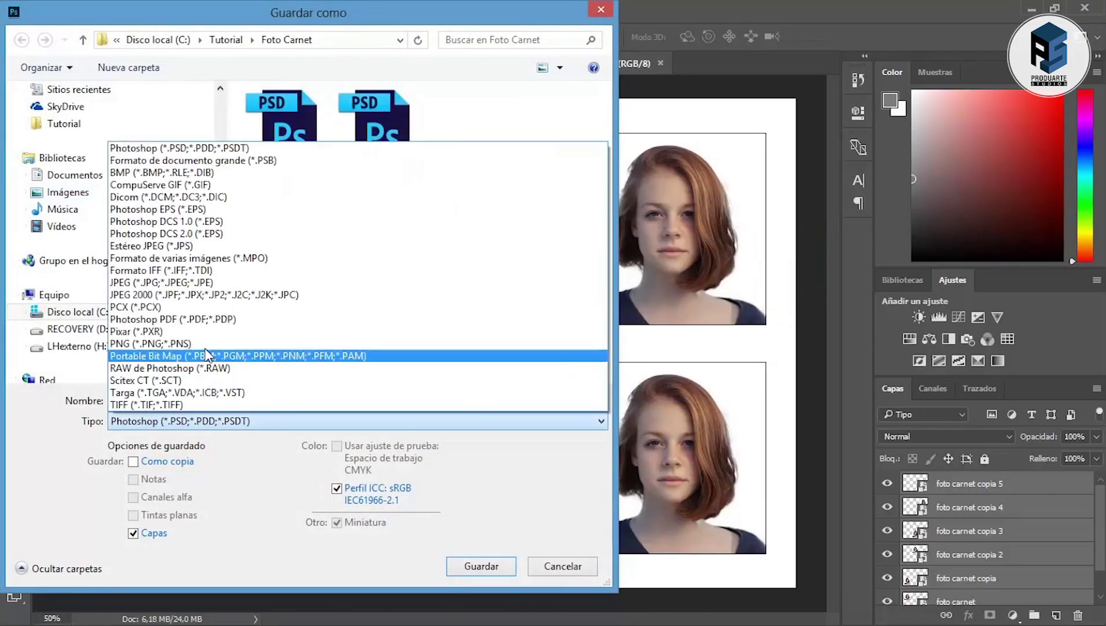
click(202, 284)
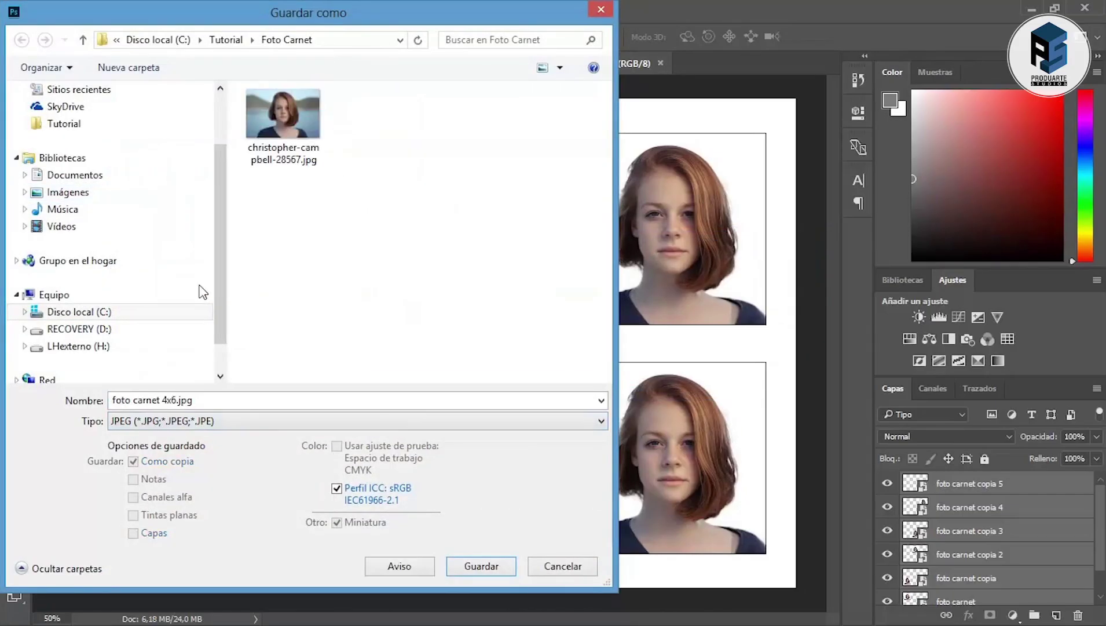
click(481, 566)
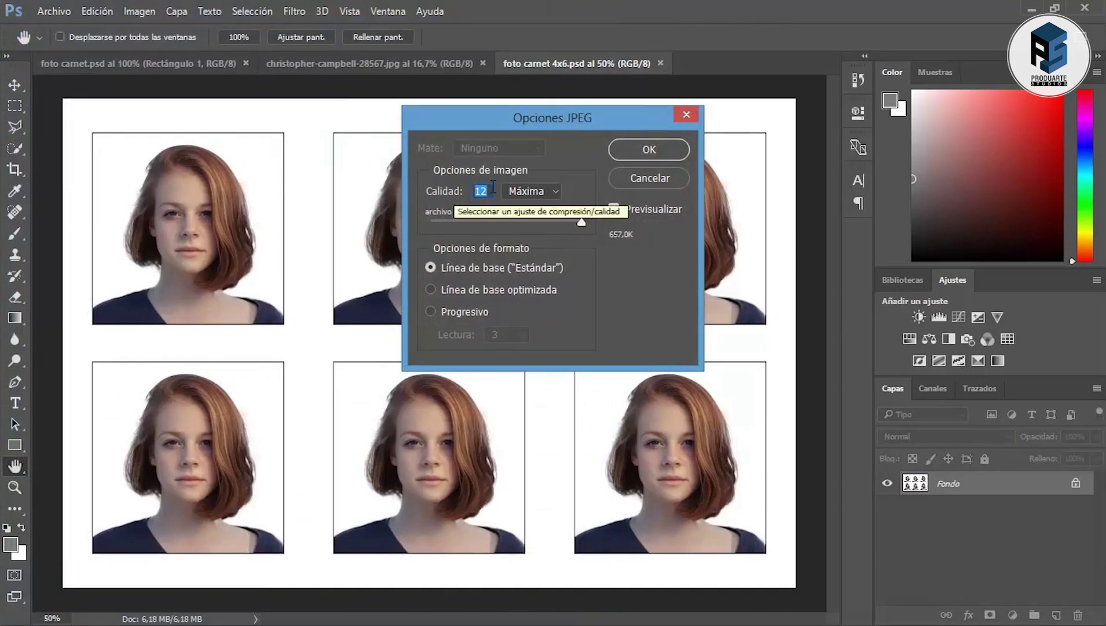
click(647, 146)
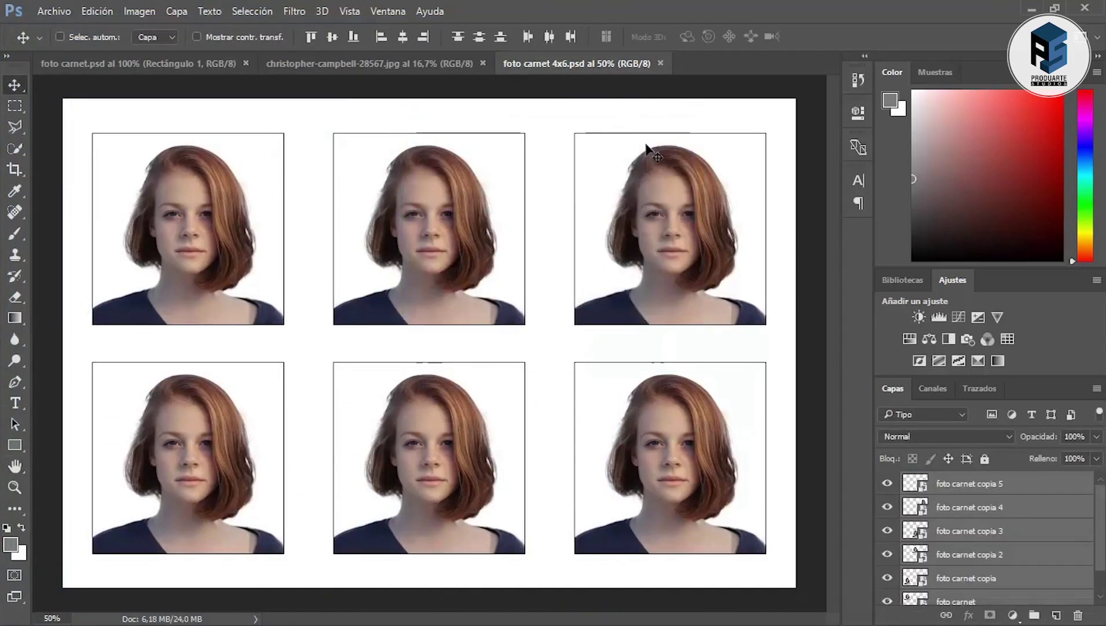